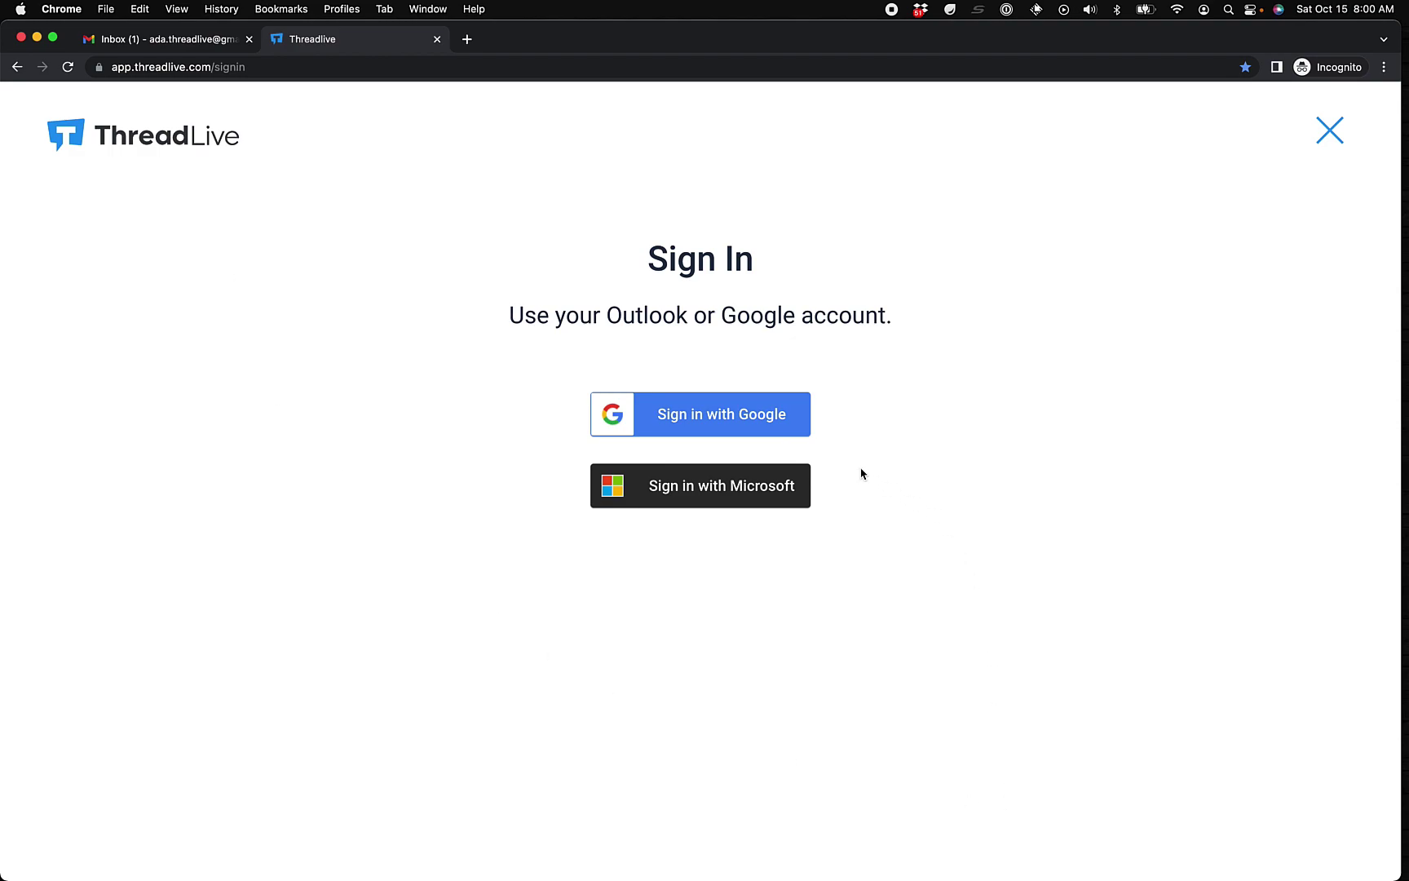
- Sign in to ThreadLive with Google using the account already listed
left_click(730, 416)
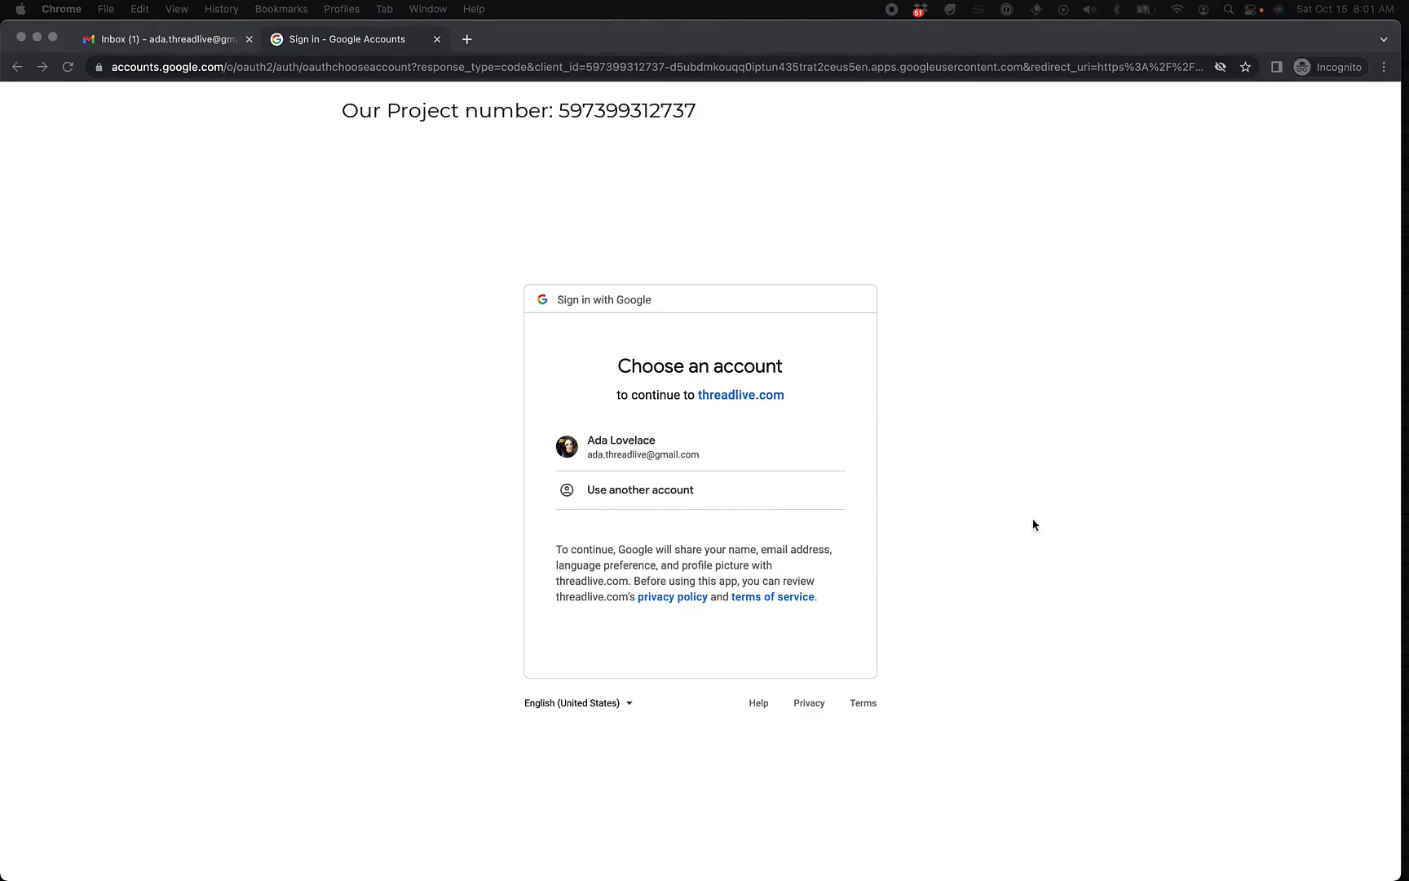
left_click(1007, 403)
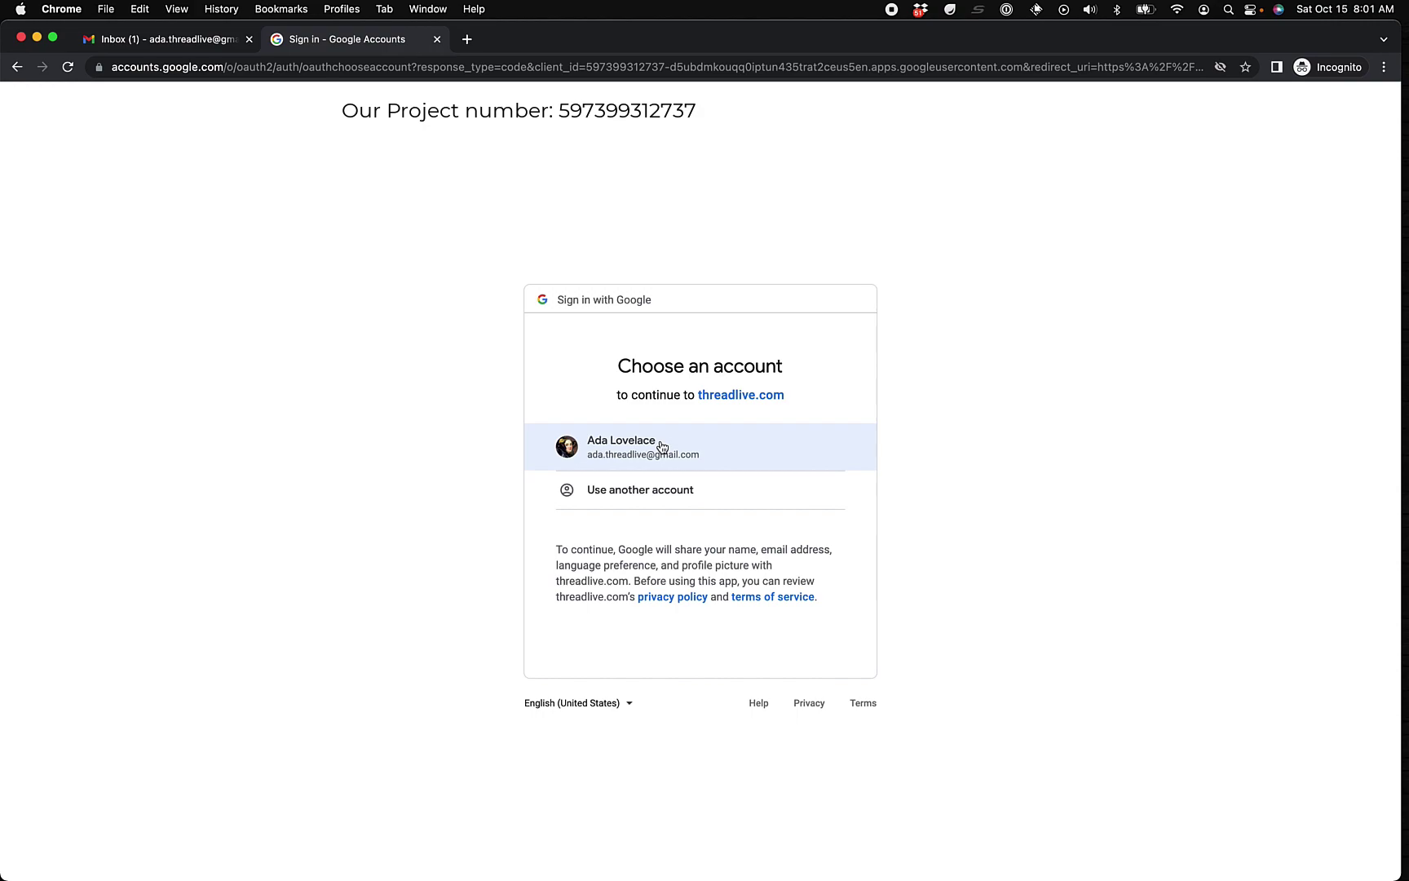
left_click(661, 447)
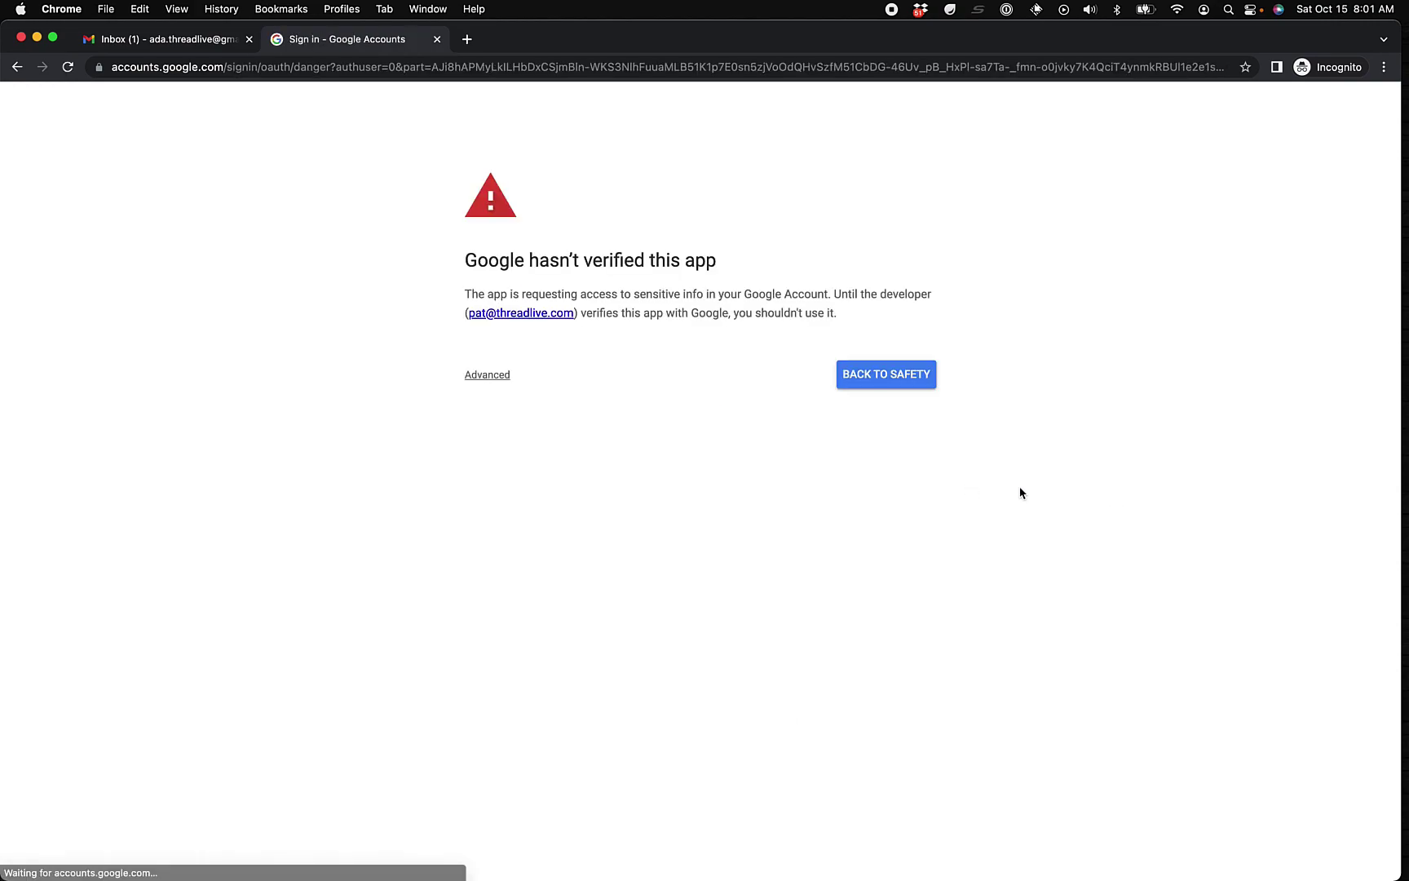
- Proceed to threadlive.com past the unverified-app warning and grant it permission to read, compose, send and permanently delete all Gmail email
left_click(489, 376)
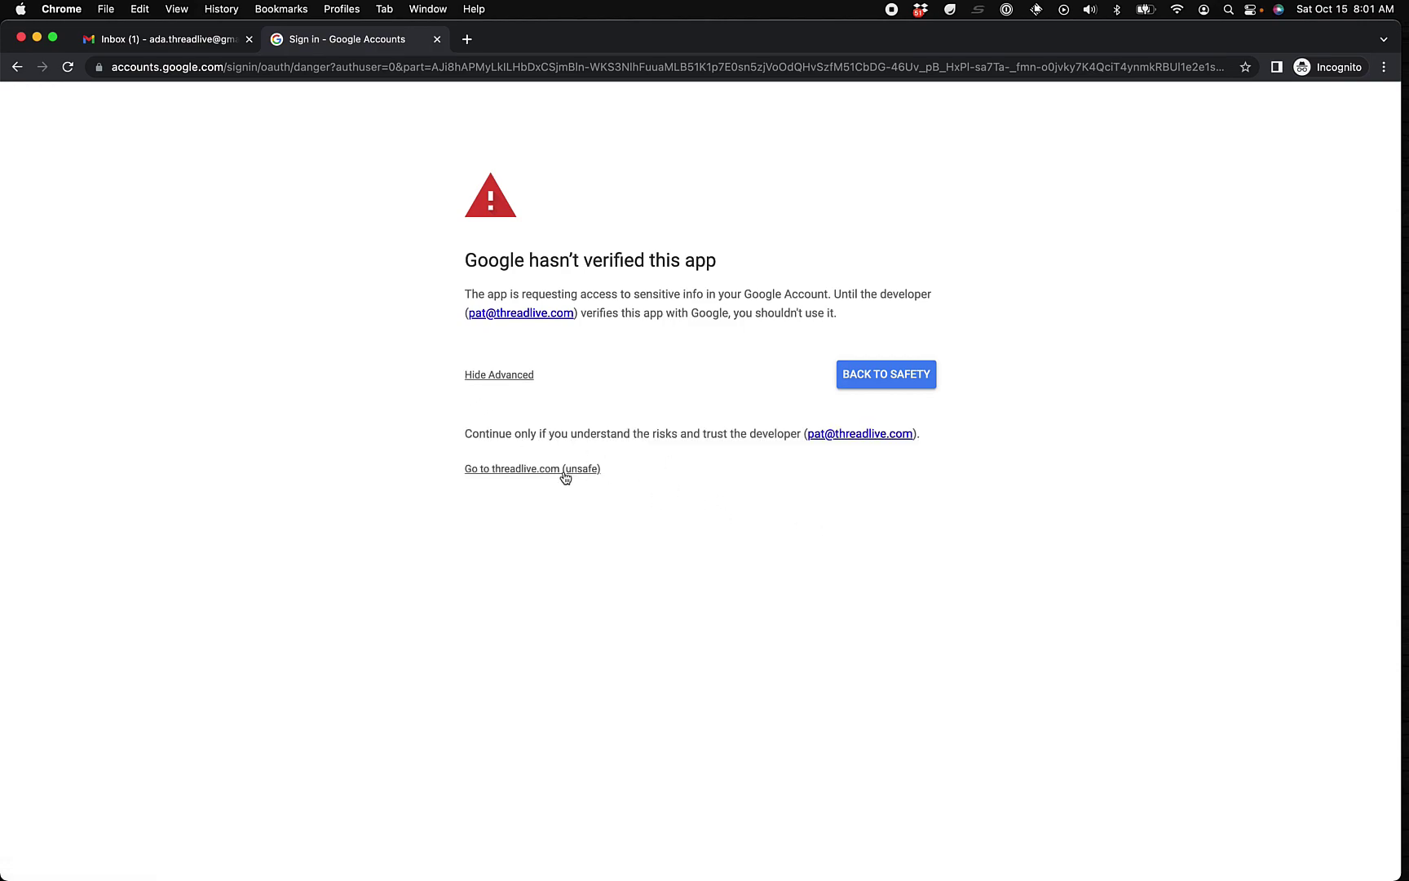
left_click(512, 470)
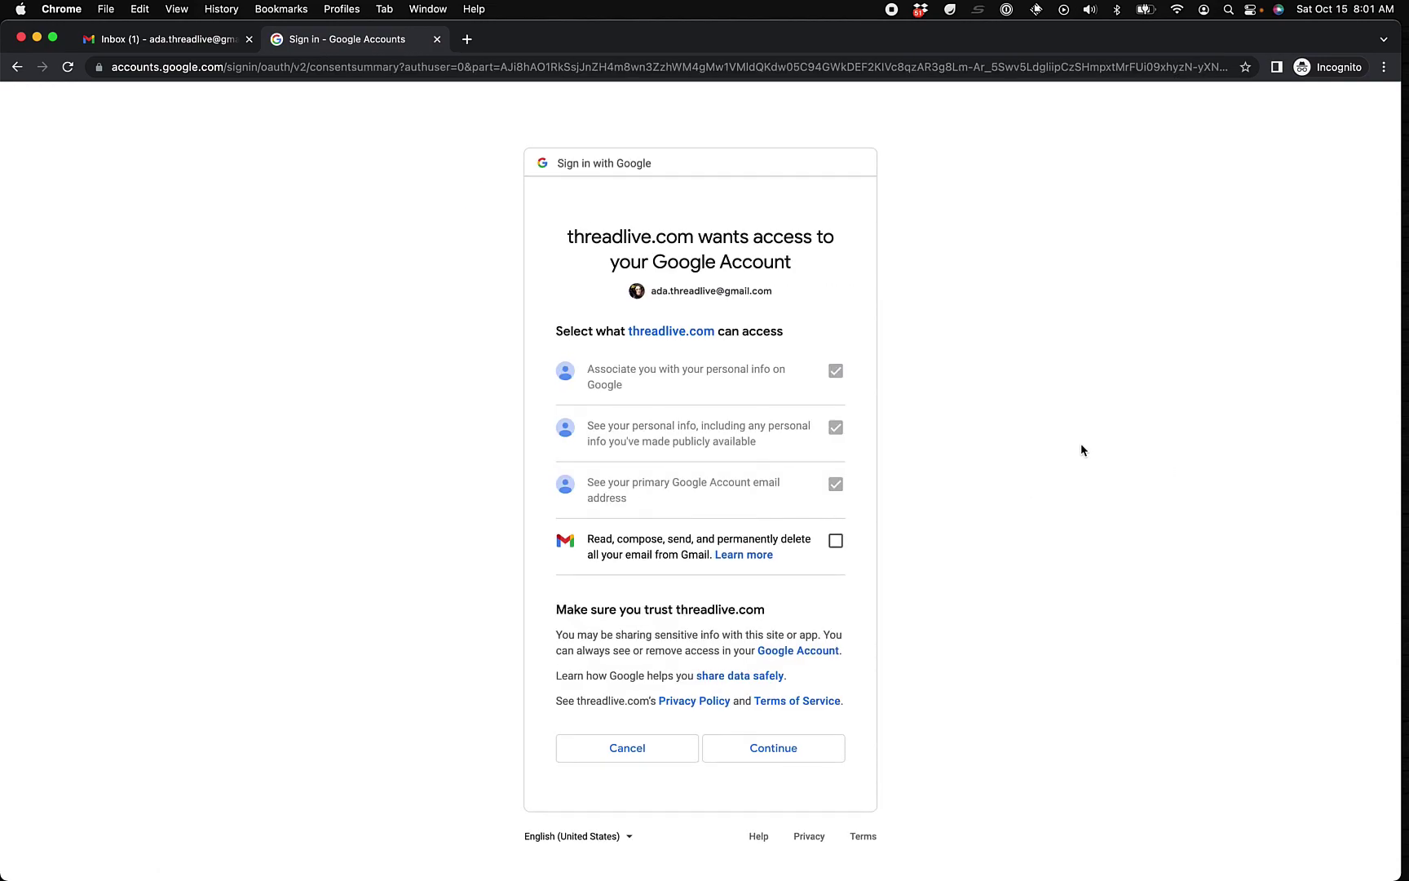
left_click(836, 542)
left_click(764, 749)
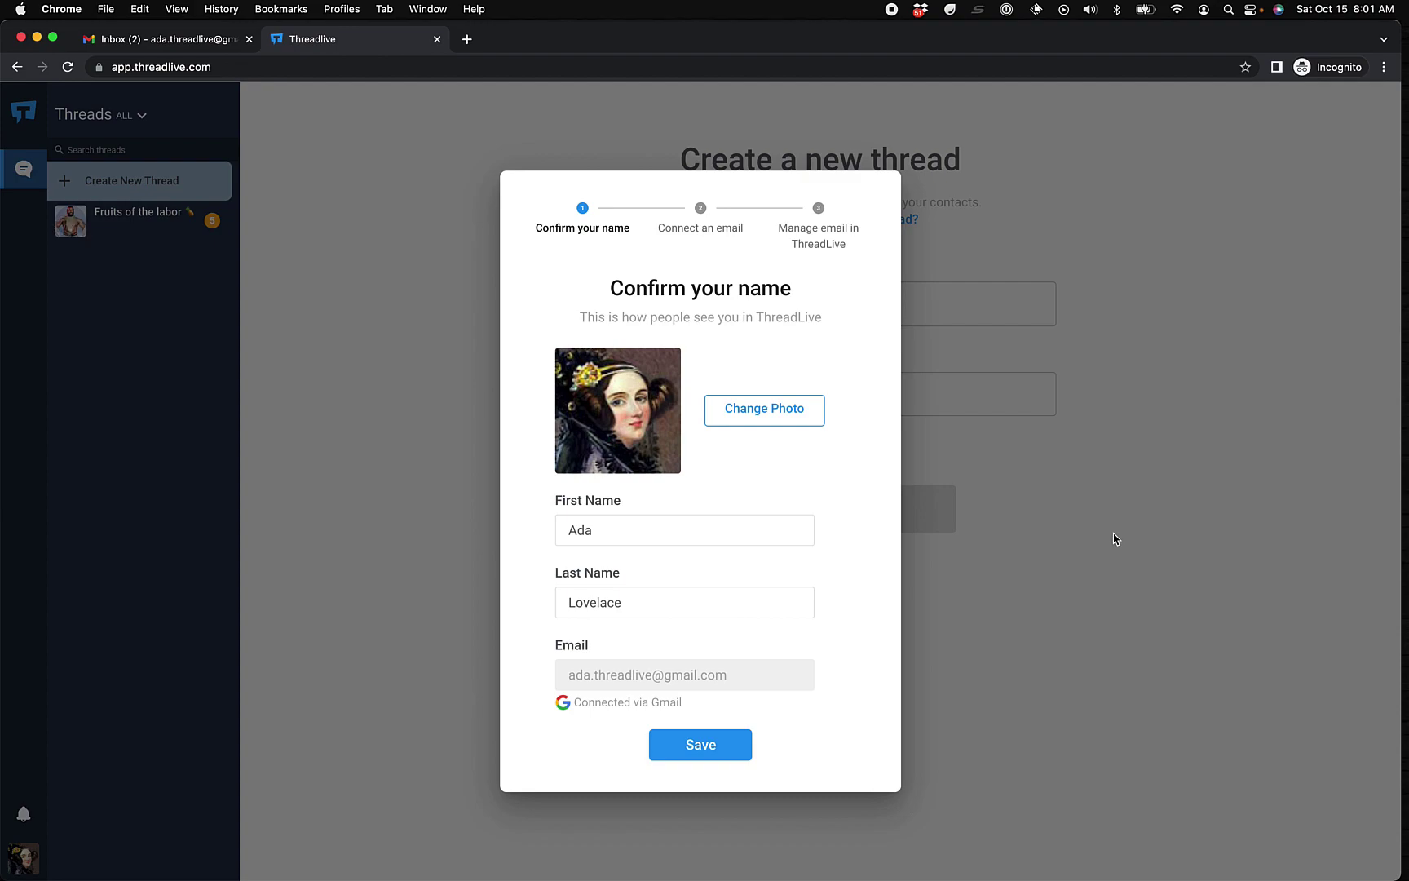
- Save the prefilled profile name as it is and go through the onboarding introduction to its end
left_click(692, 752)
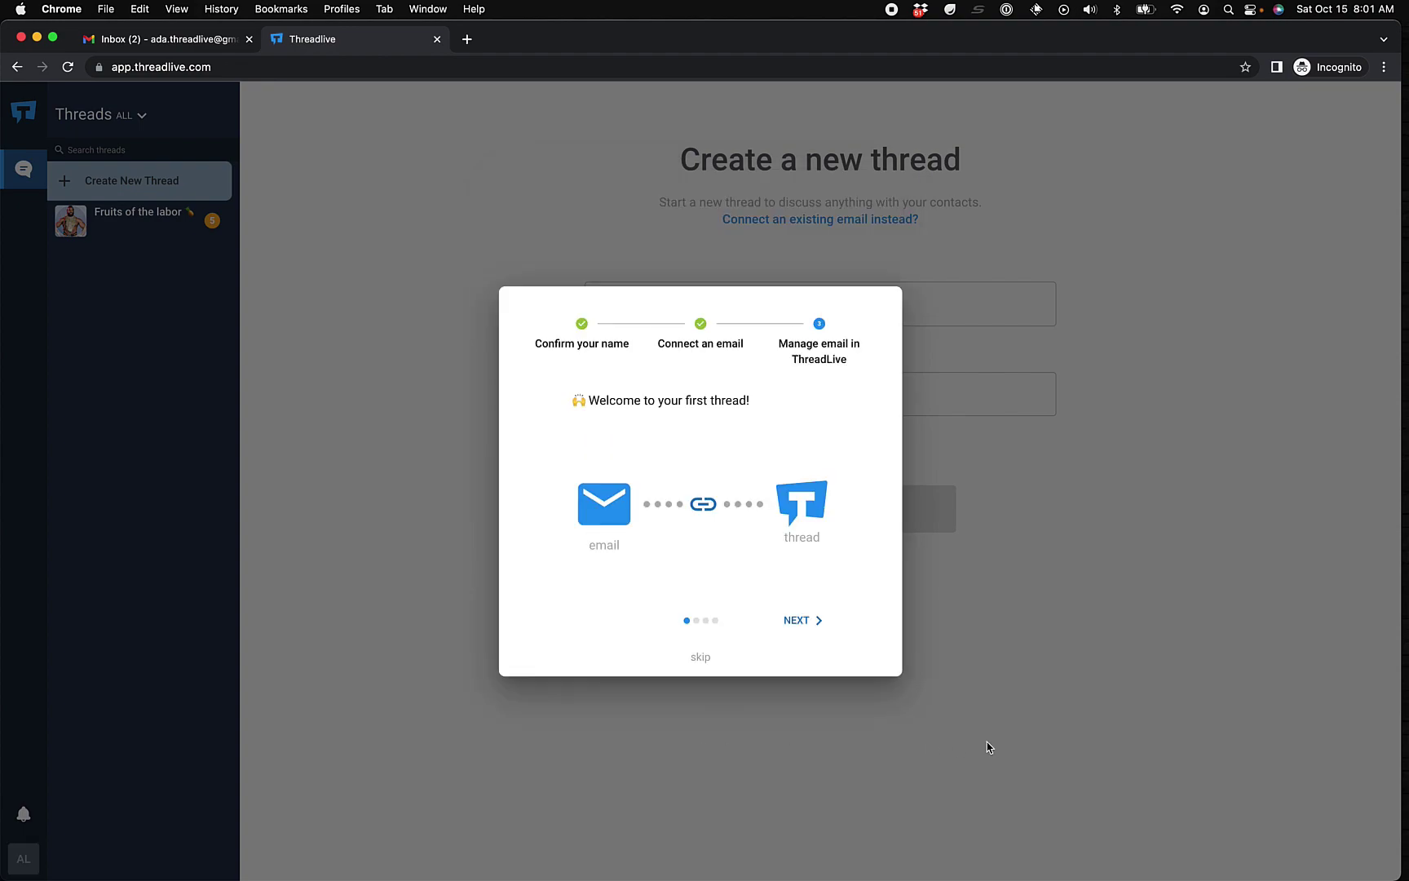
left_click(797, 622)
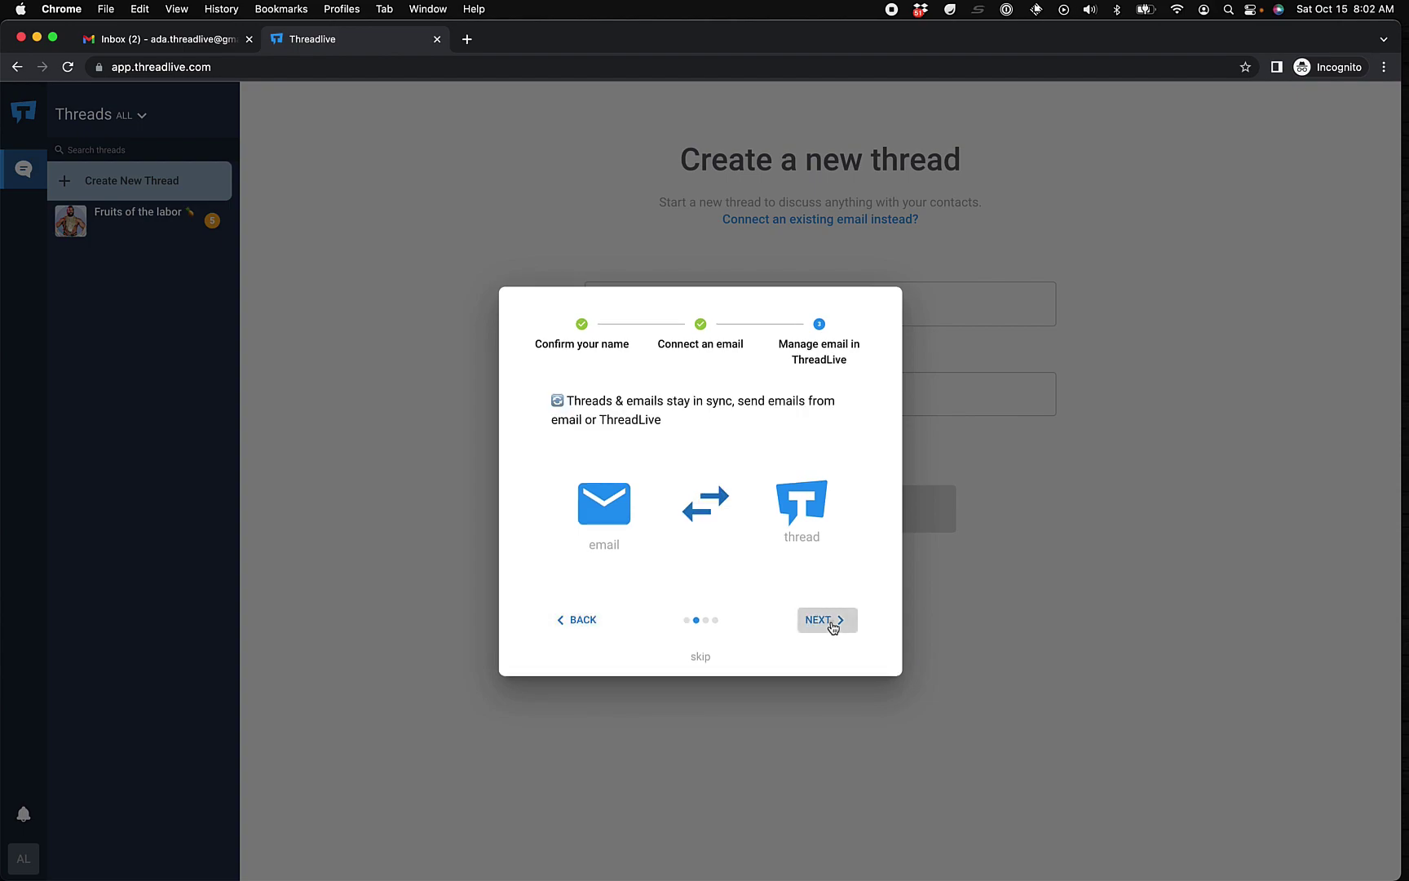
left_click(832, 625)
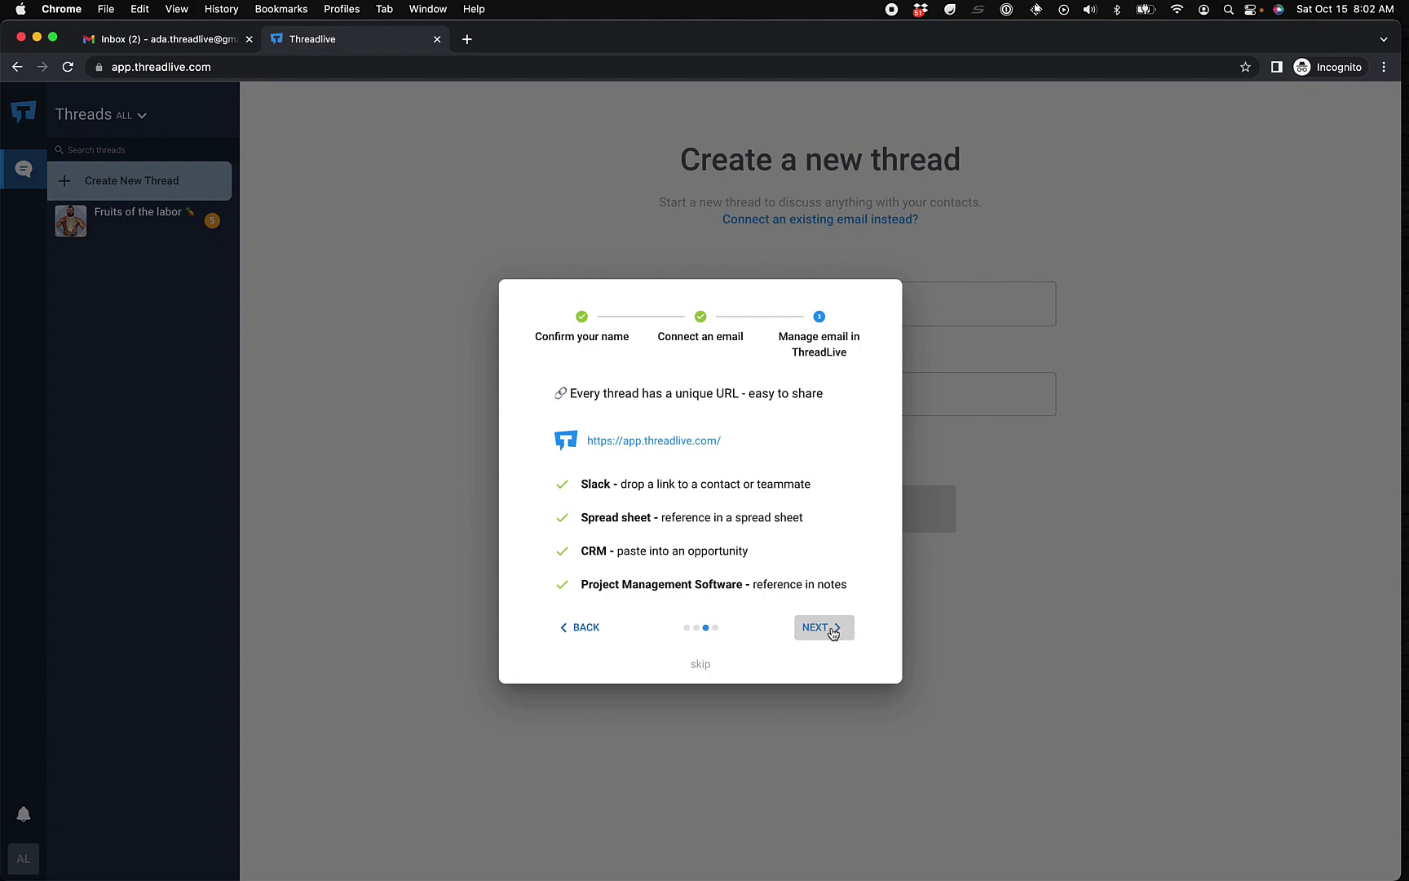
left_click(832, 630)
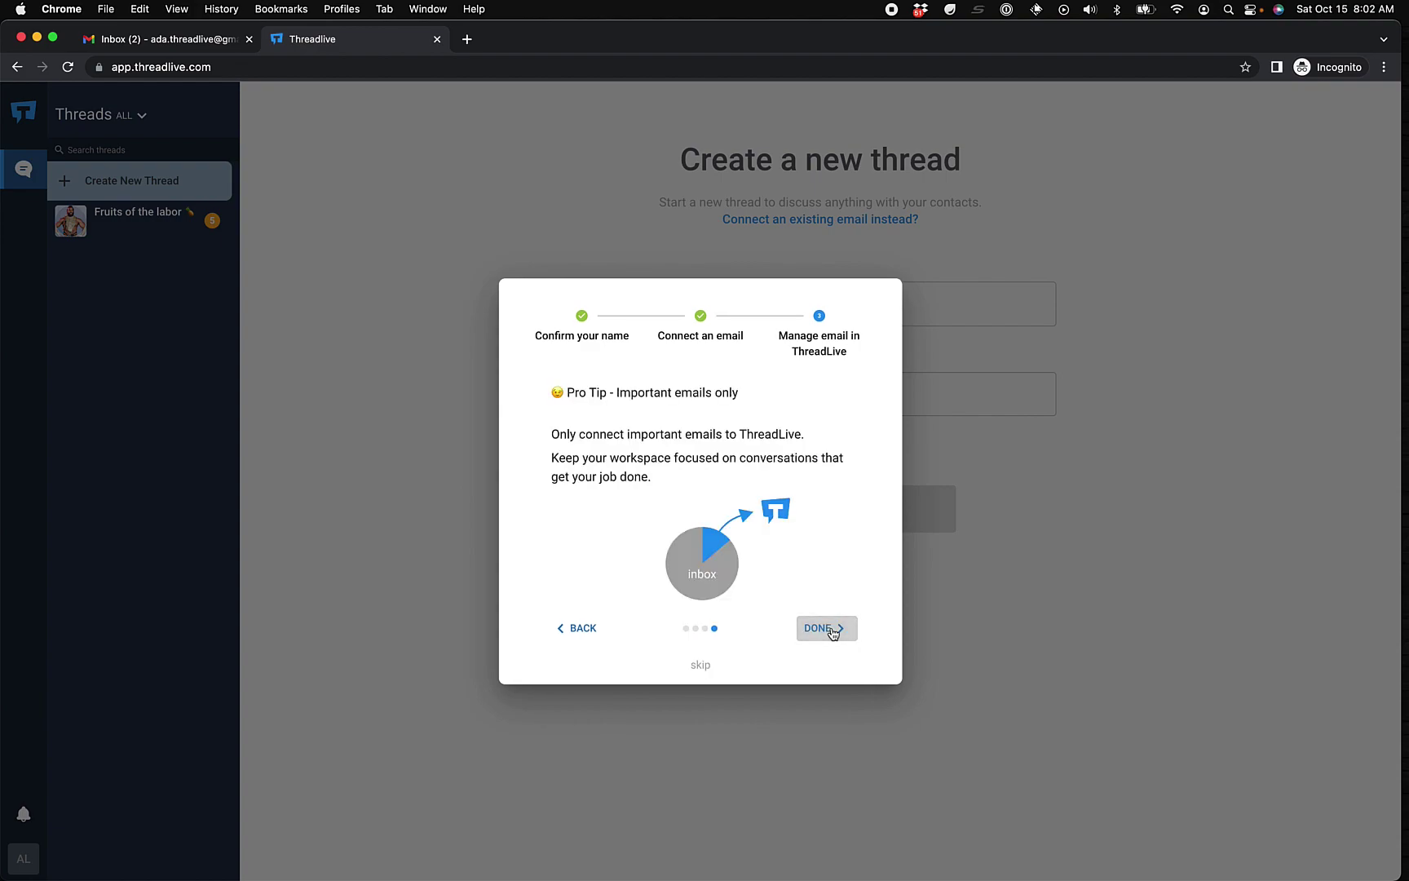
left_click(826, 628)
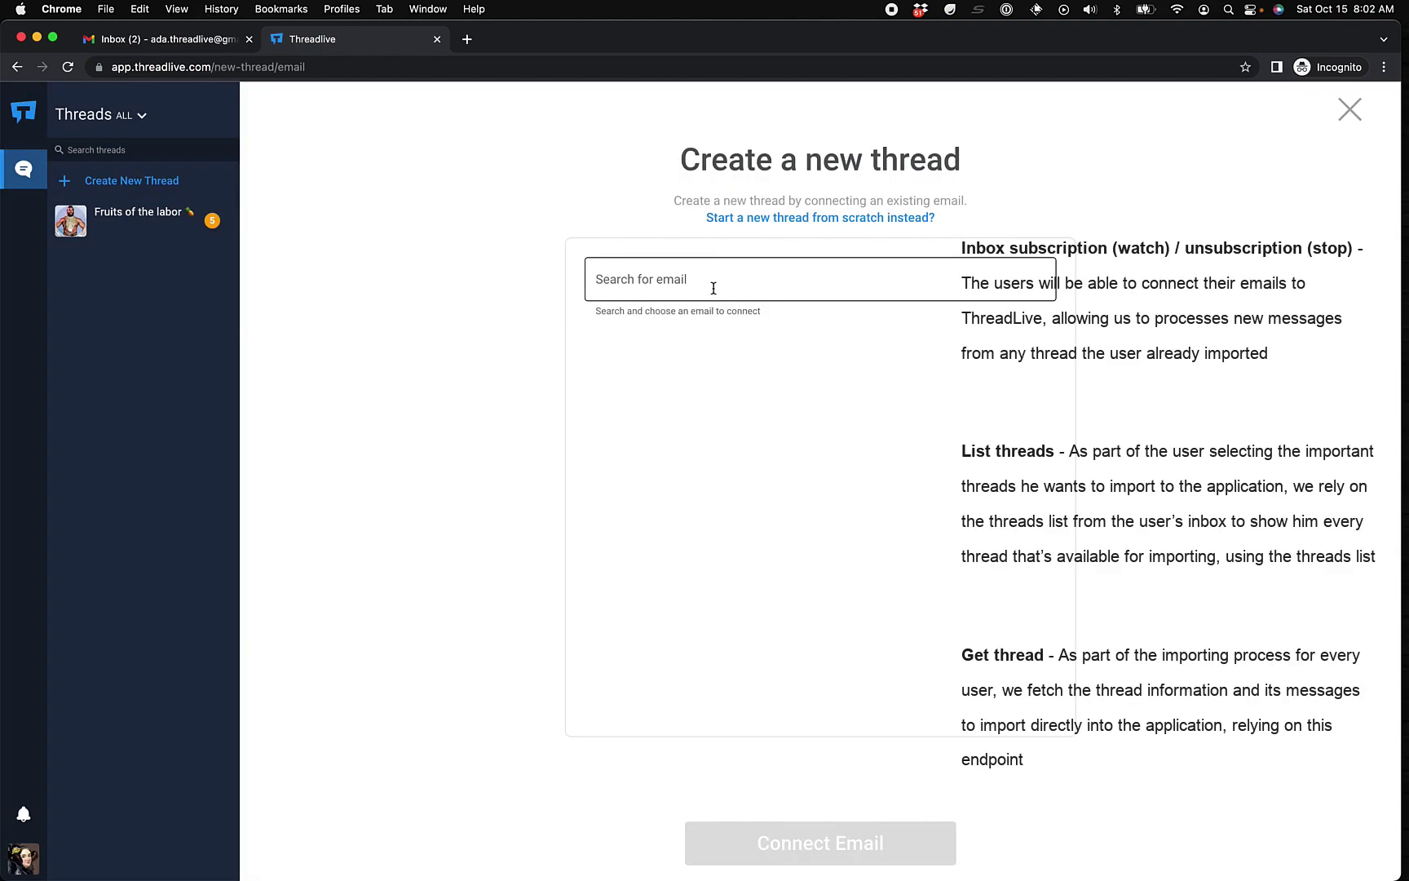
- Create a new thread by connecting the existing email "Video - Google OAuth grant process"
left_click(117, 185)
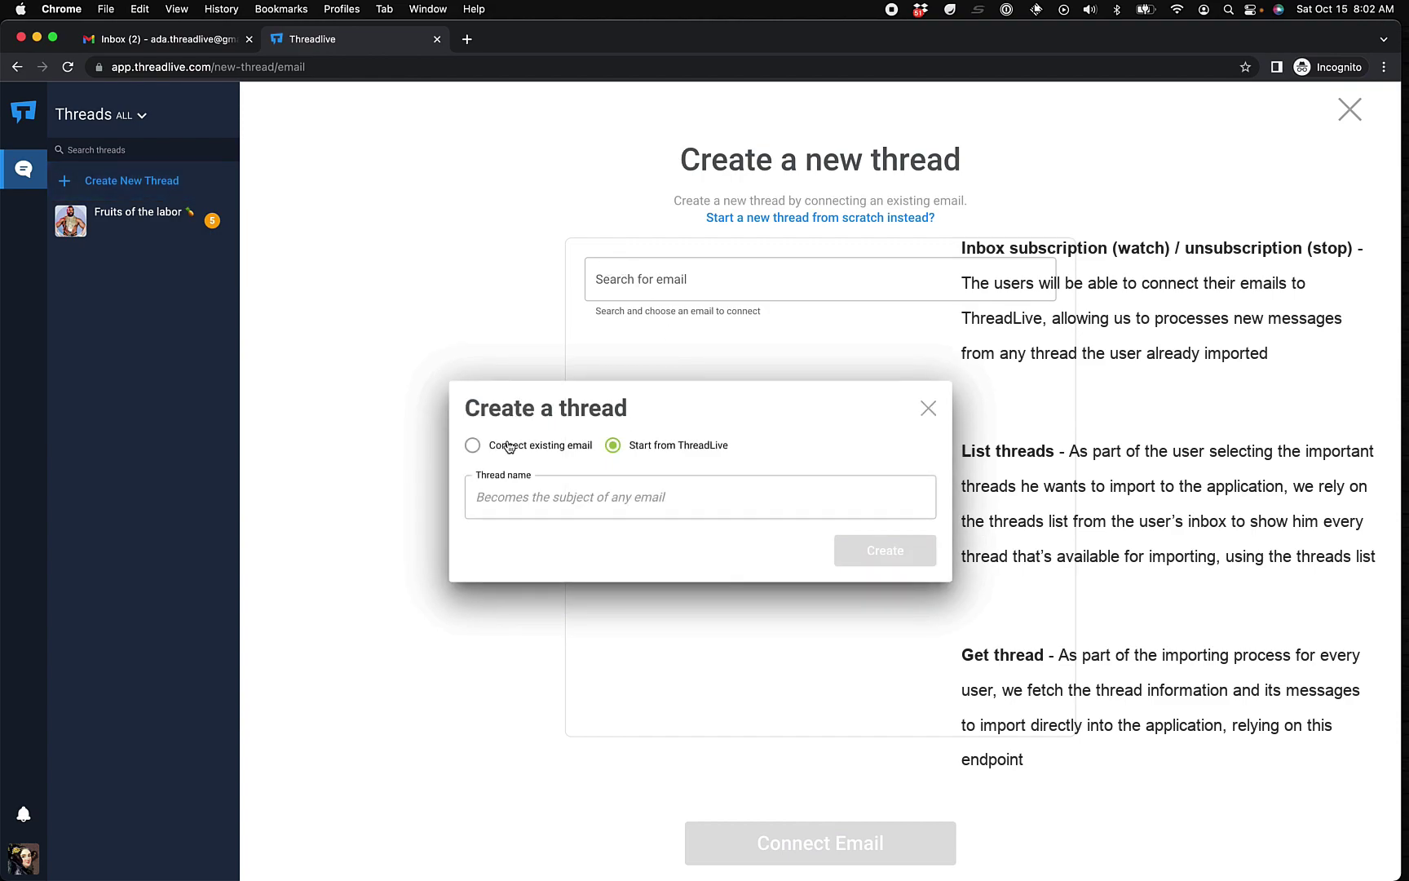
left_click(473, 444)
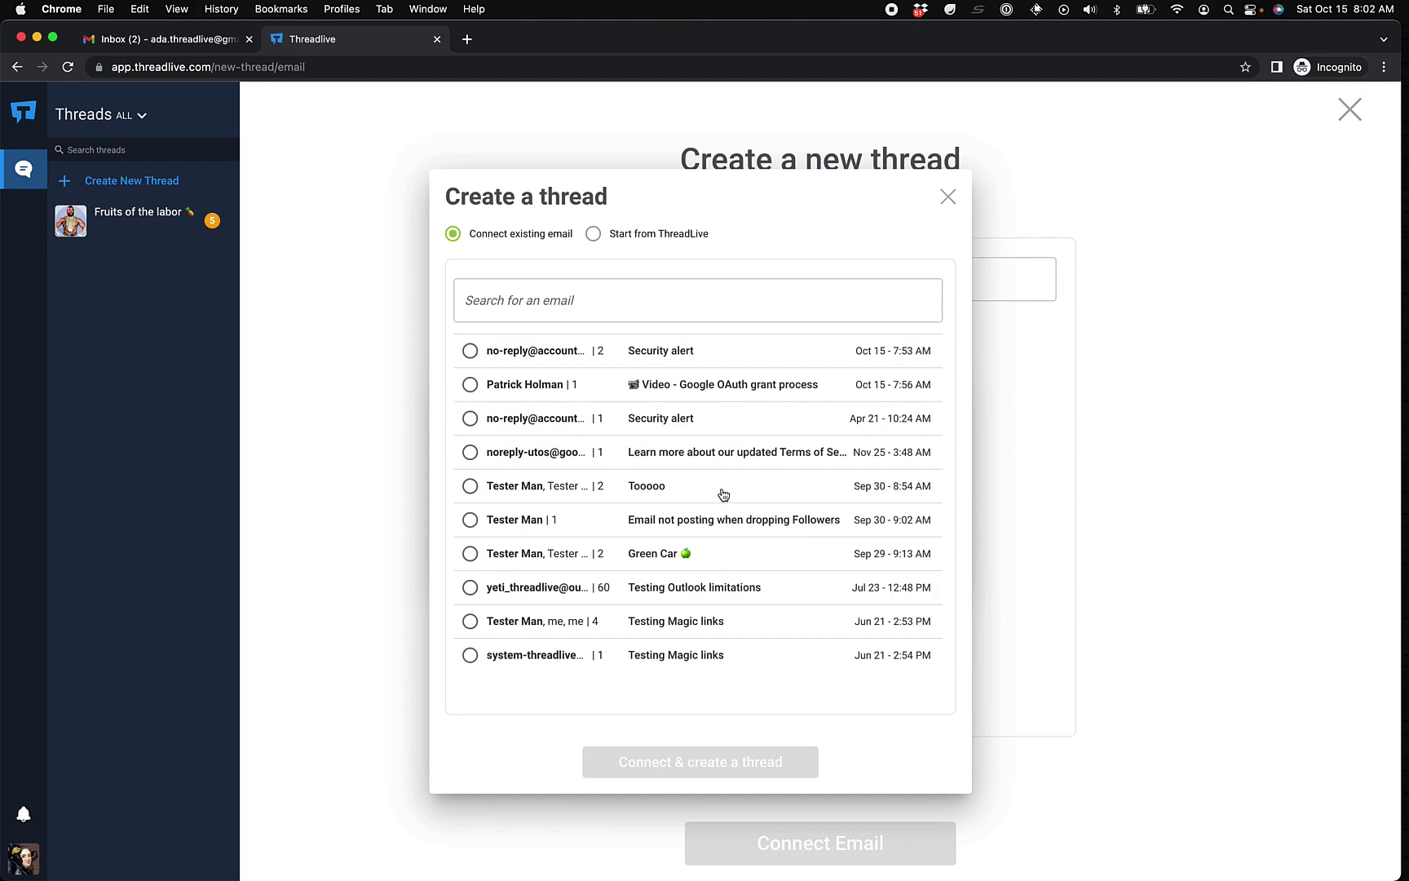
left_click(470, 386)
left_click(726, 768)
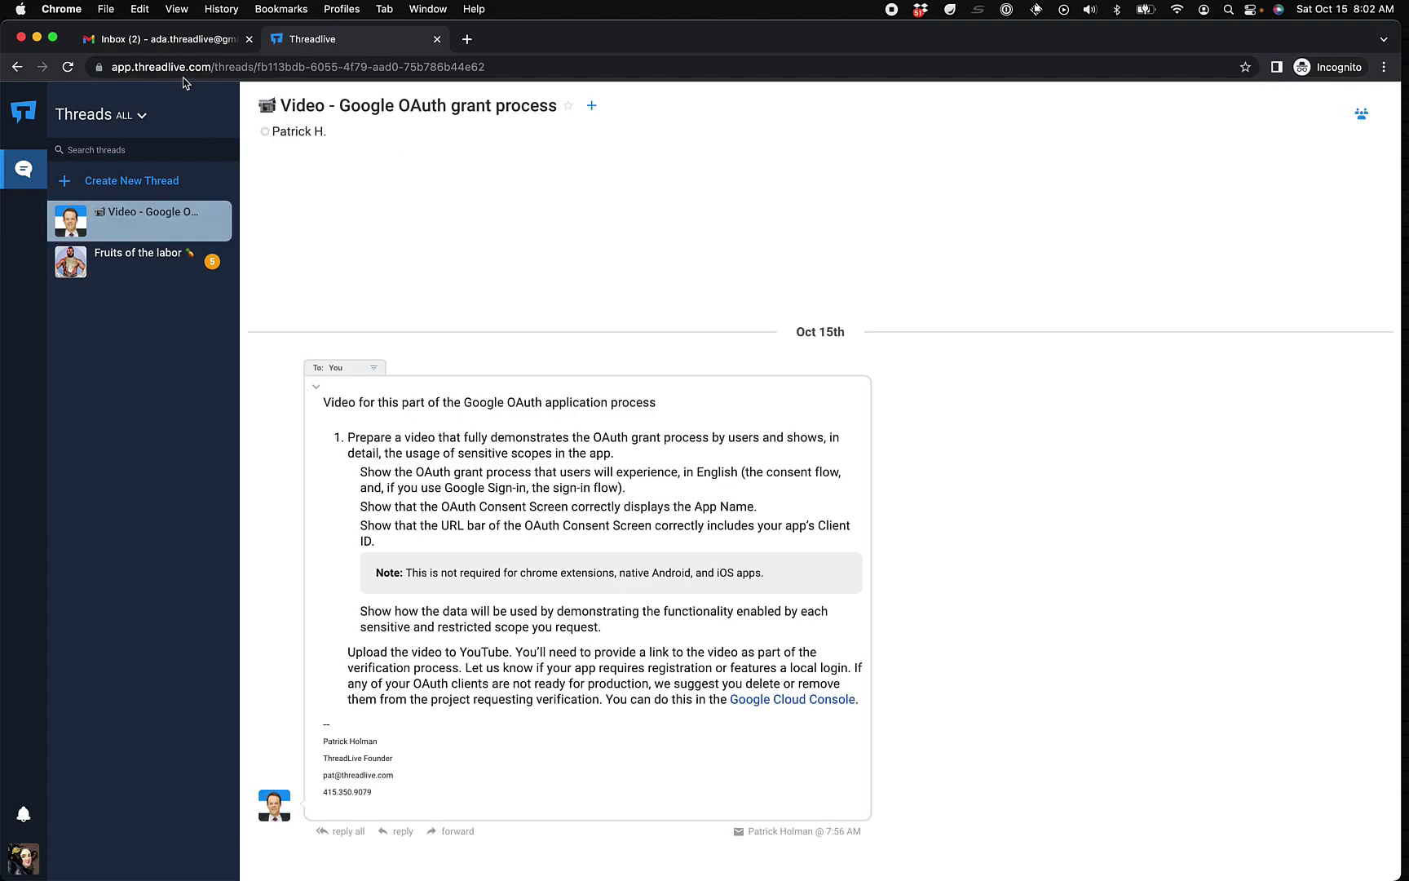
- Switch to Gmail and send the reply "Sending from Gmail" to the "Video - Google OAuth grant process" email
left_click(165, 40)
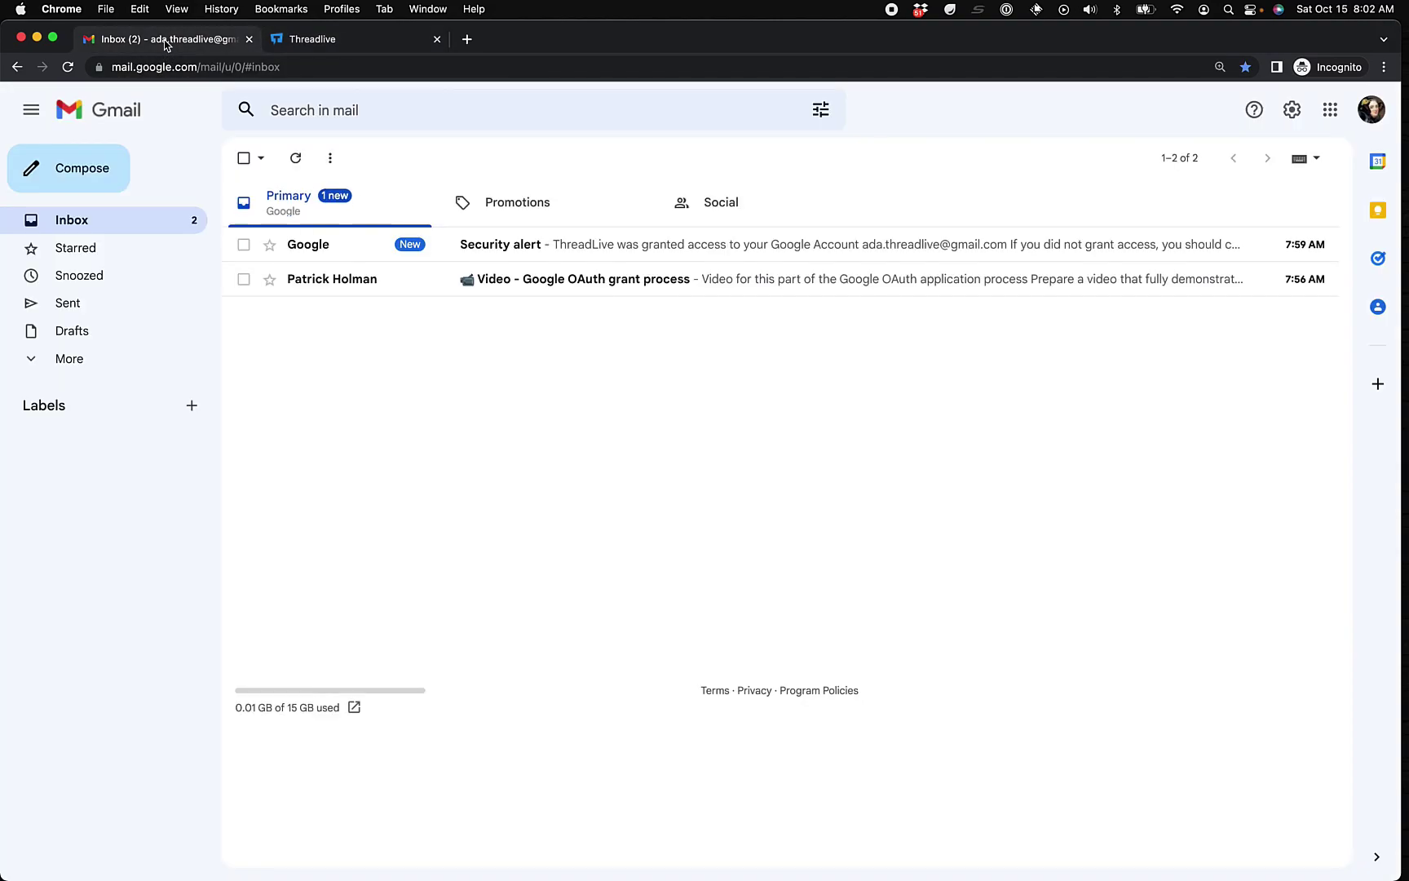
left_click(415, 279)
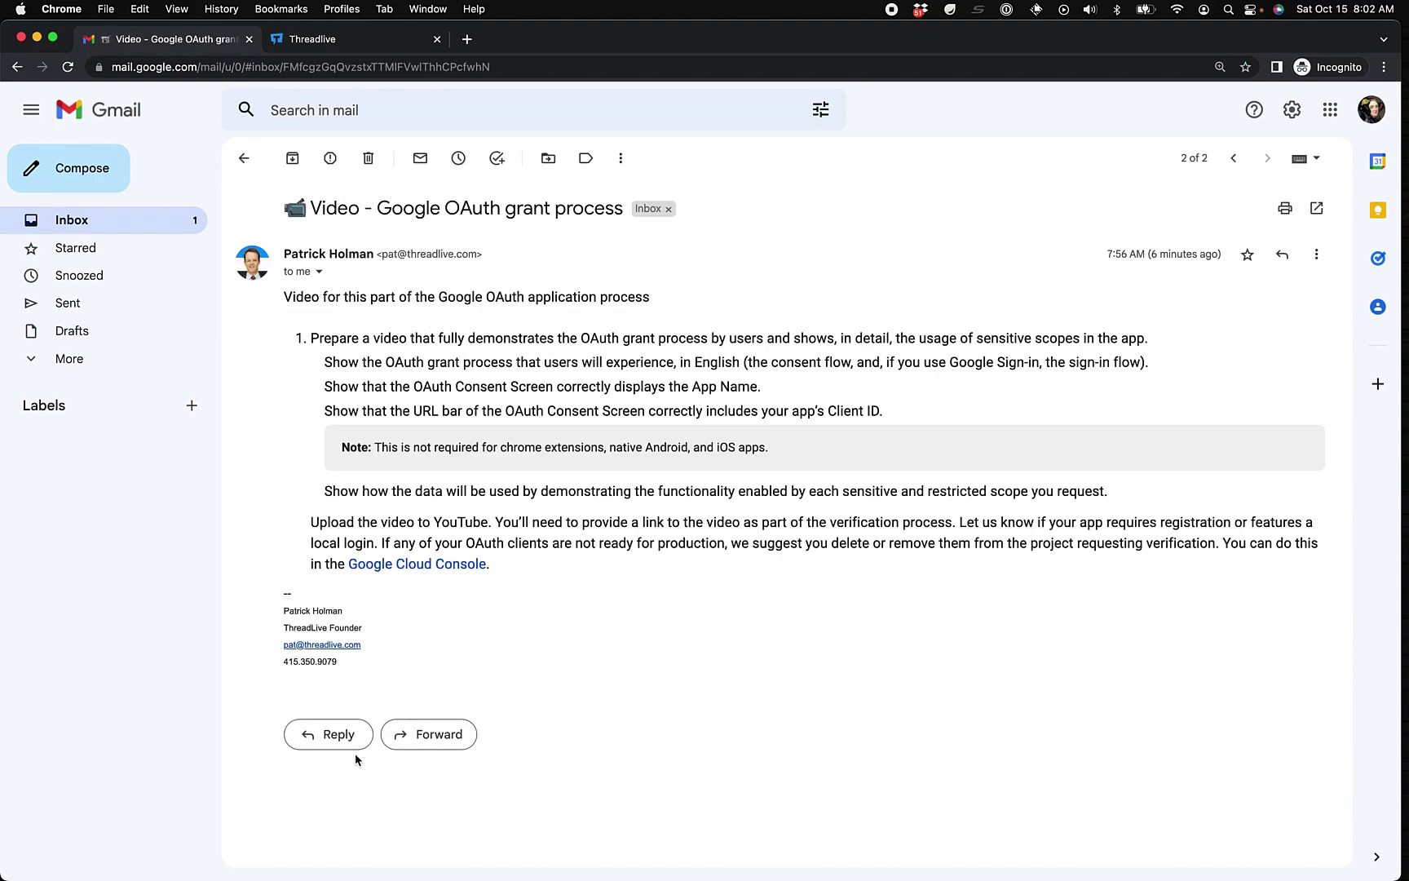
left_click(336, 732)
type("Sending from Gmail")
key("super+Return")
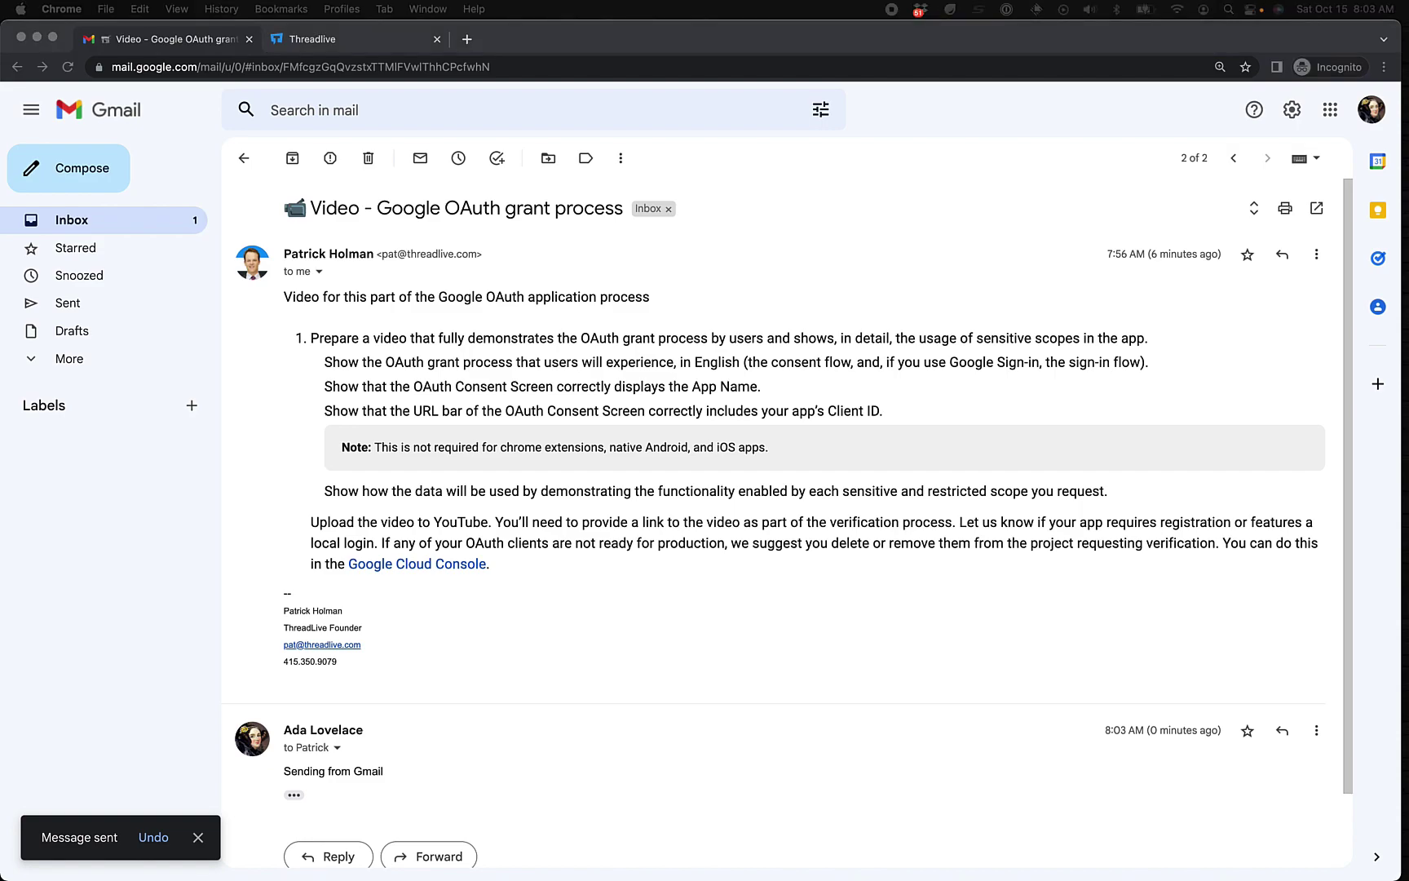
- Reopen the "Video - Google OAuth grant process" conversation from the Gmail inbox and compare its messages with the synced thread in ThreadLive
left_click(244, 158)
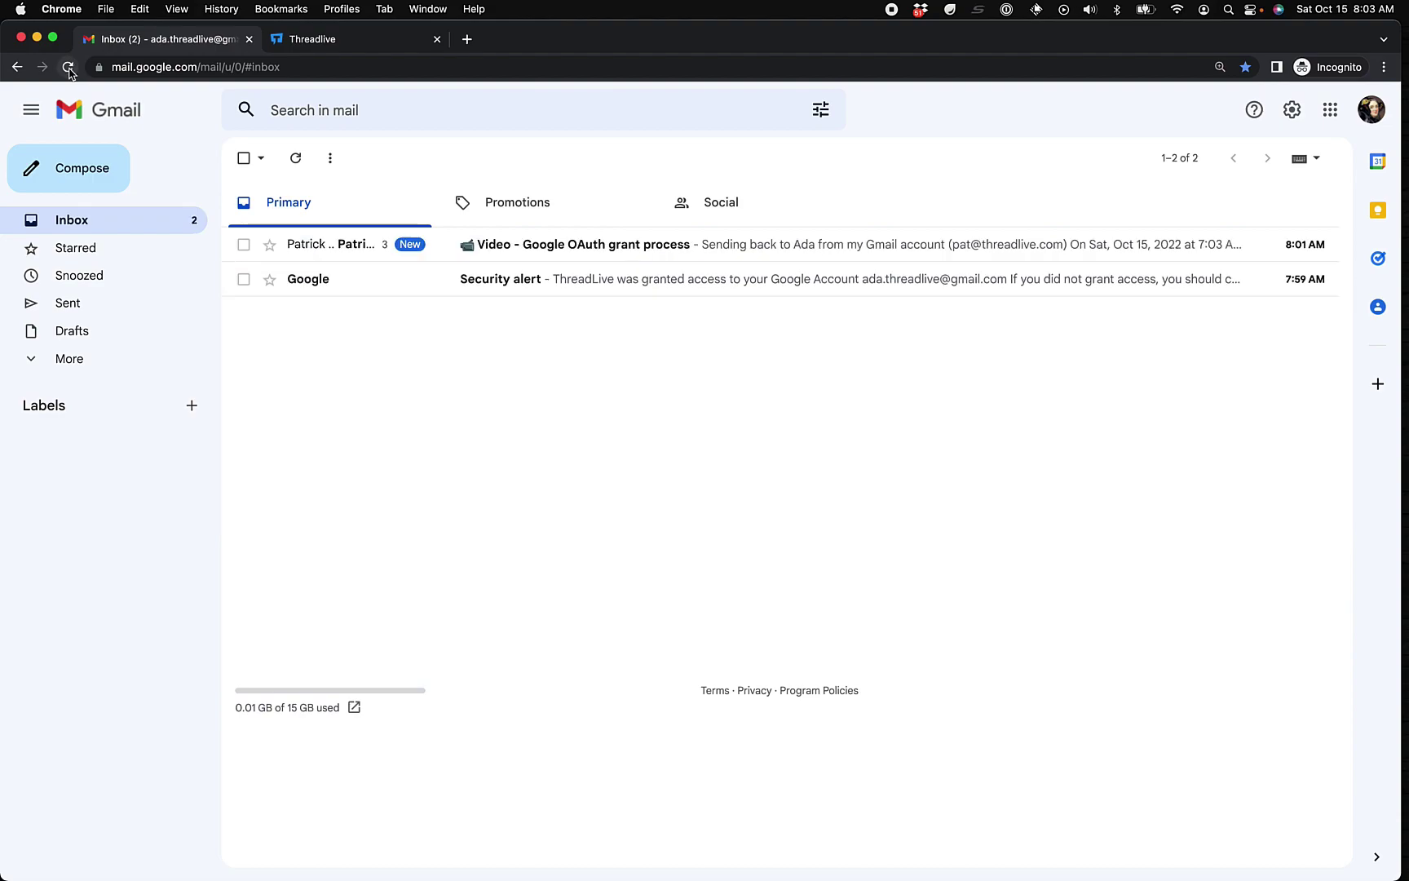
left_click(522, 243)
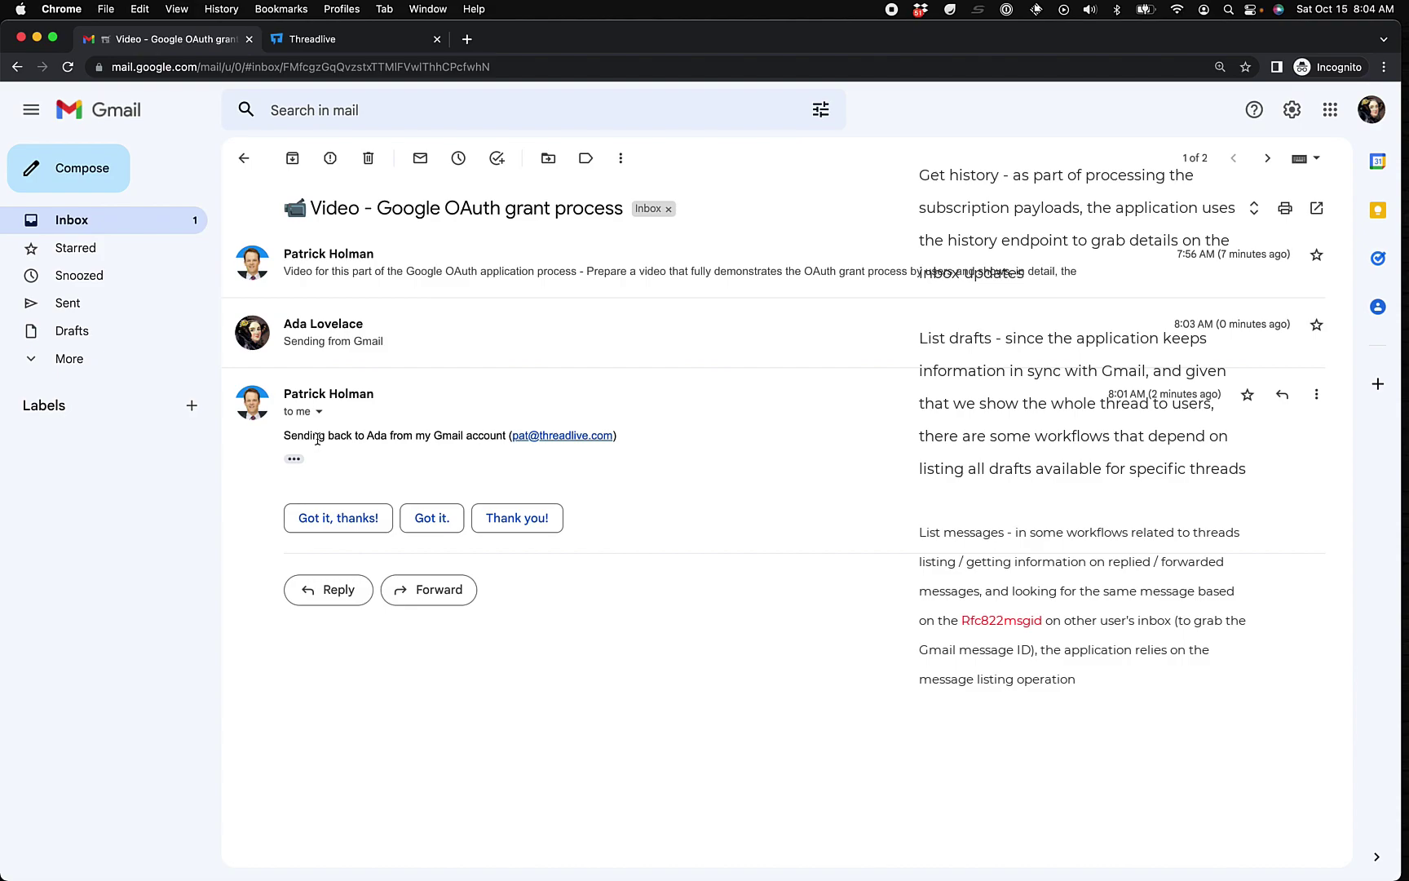
left_click(351, 39)
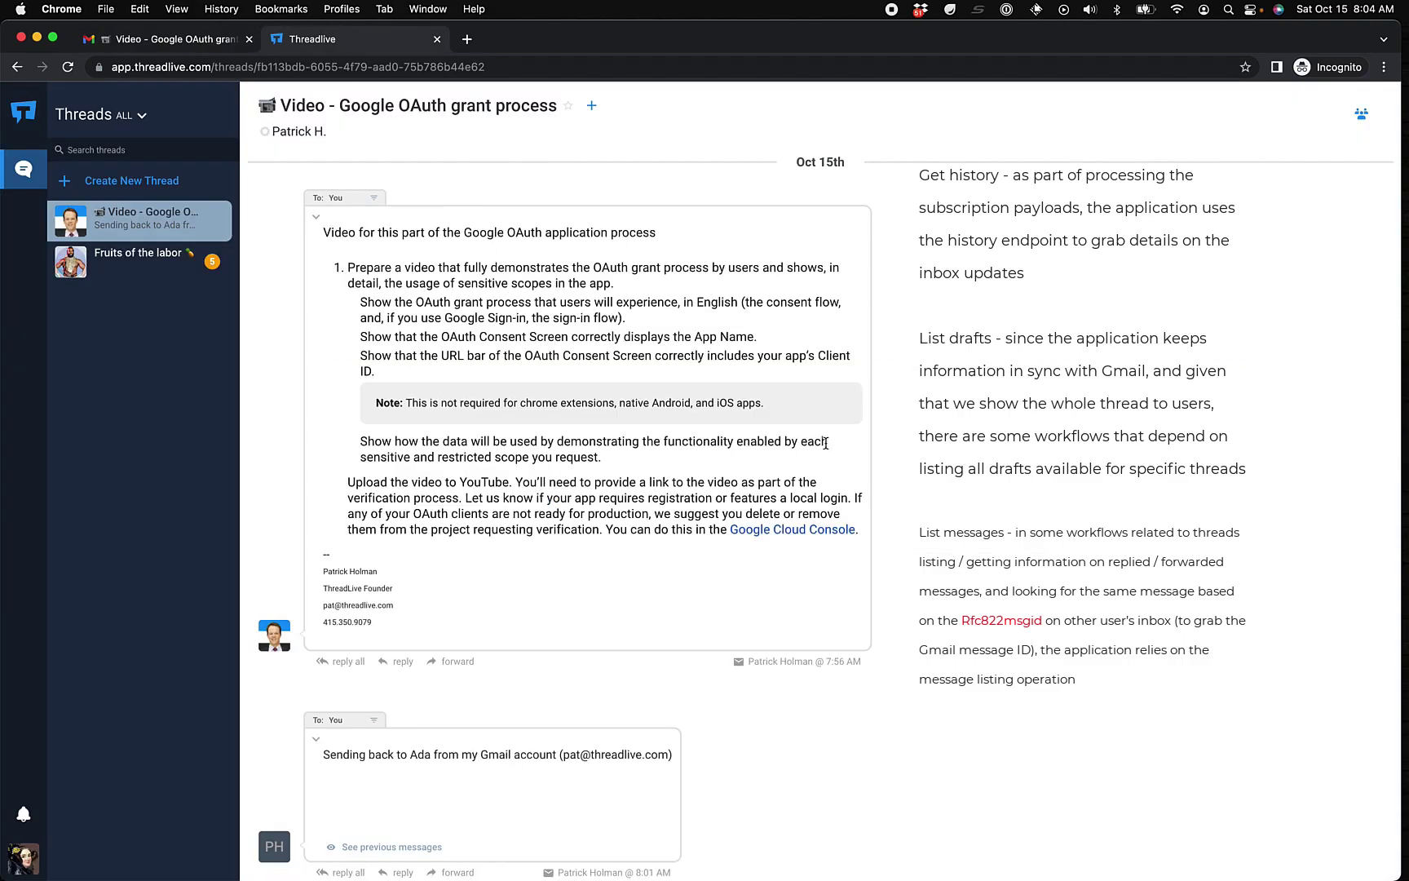
scroll(921, 429, "down", 2)
scroll(922, 430, "down", 3)
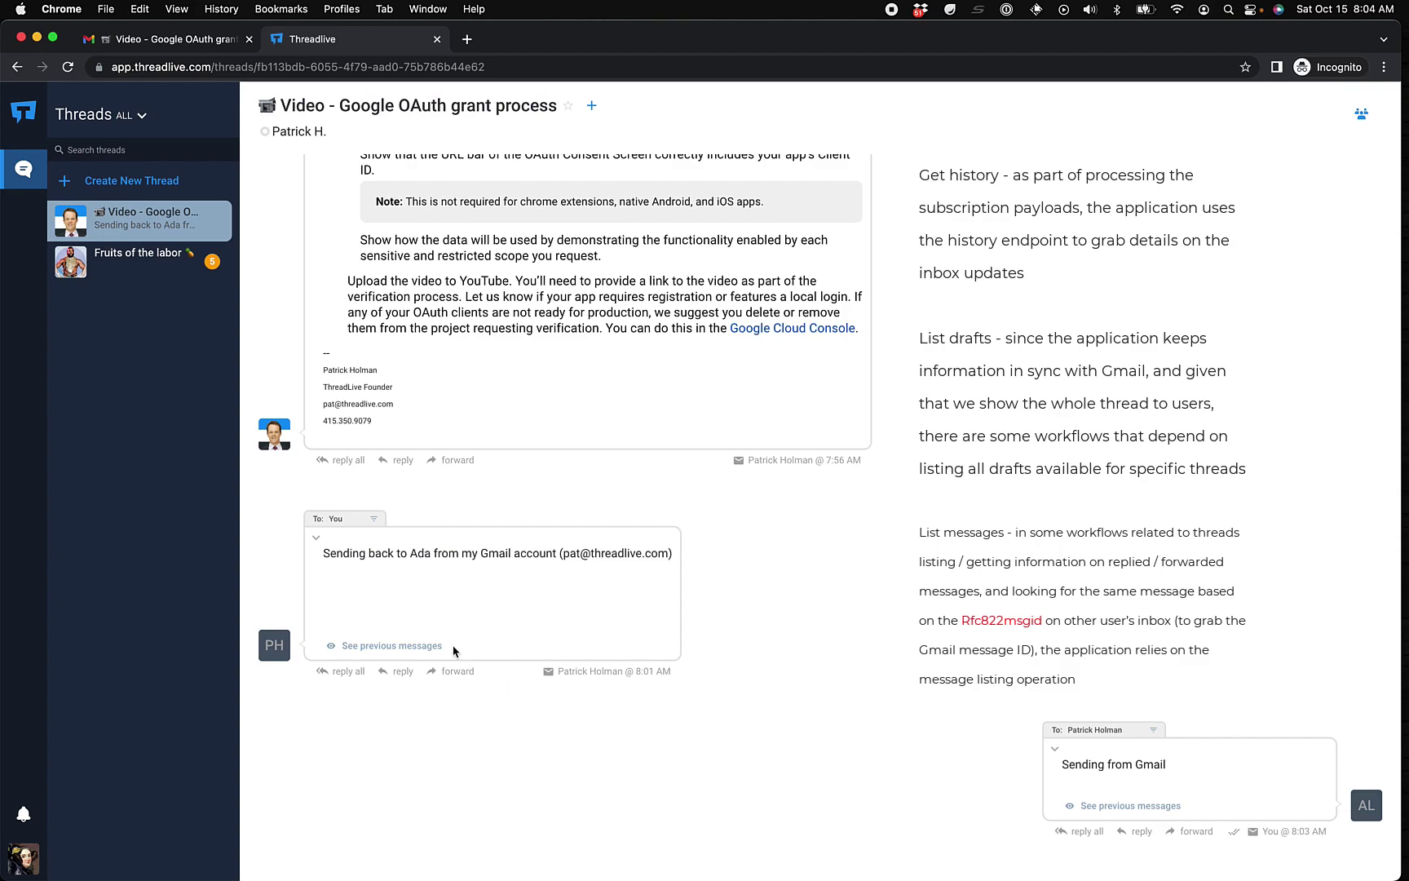
- Answer the 8:01 AM sender by name: "I am sending you an email from ThreadLIve, but it will send from my Gmail account. this is just a proxy"
left_click(403, 673)
type("Hi Patrick - I am sending you an email fr")
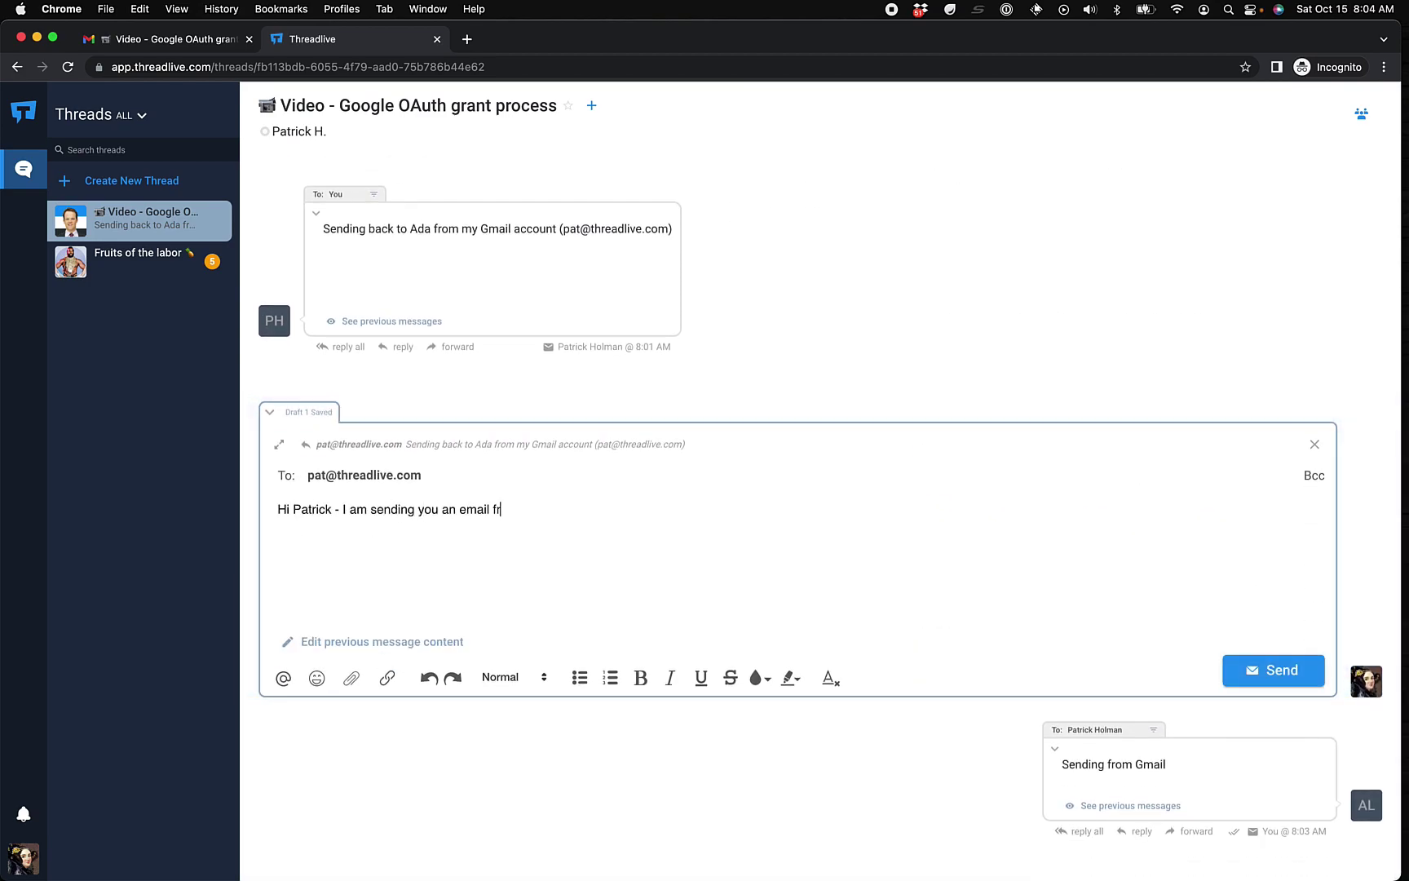
type("om ThreadLive, but it will send from my Gmail account.  this is just a proxy")
key("super+Return")
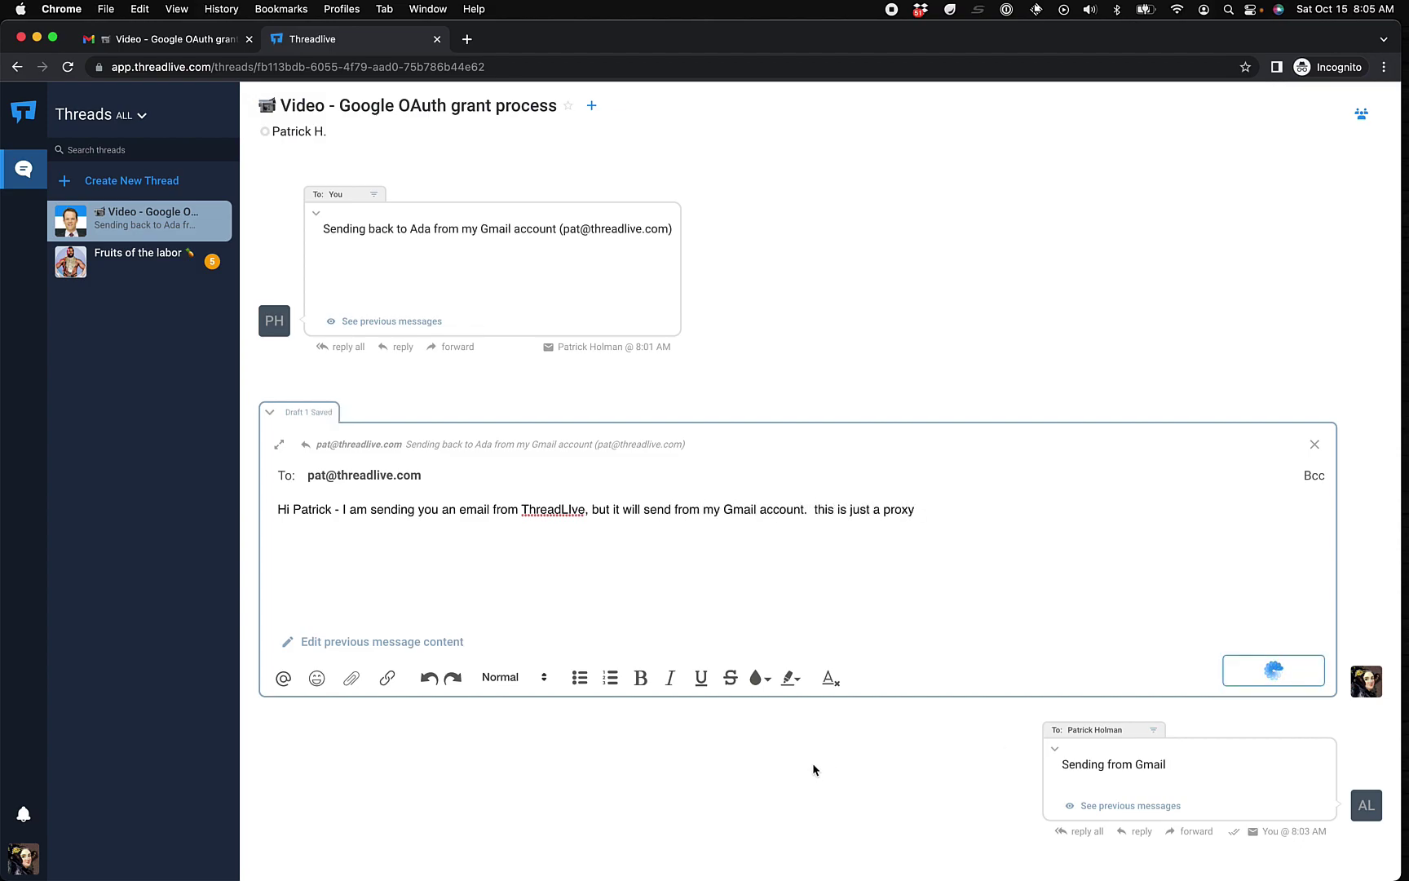
- Switch to Gmail, view the newest message in the "Video - Google OAuth grant process" conversation, and follow its thread link to ThreadLive
left_click(142, 44)
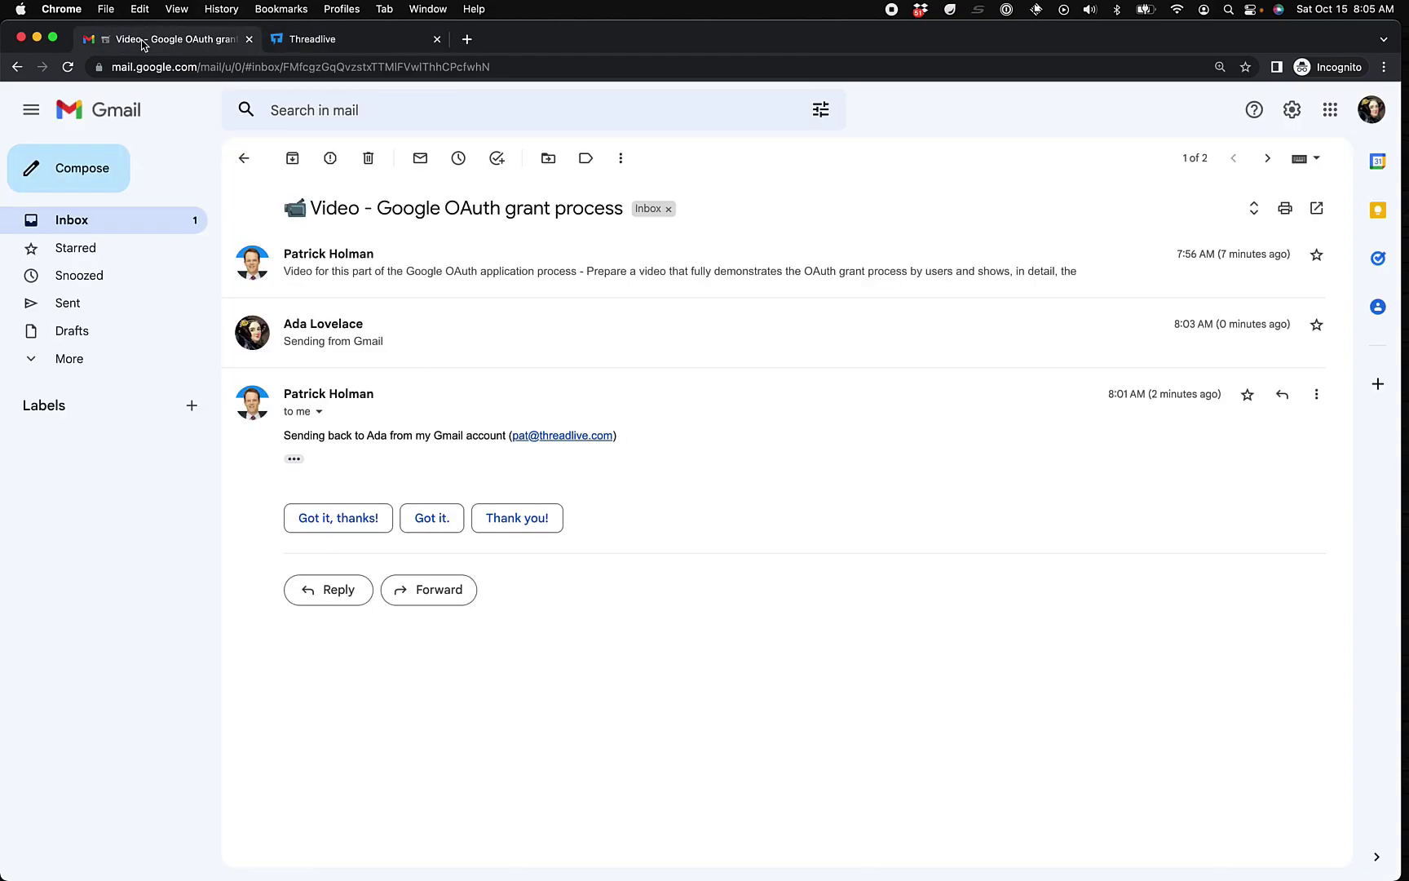
left_click(86, 222)
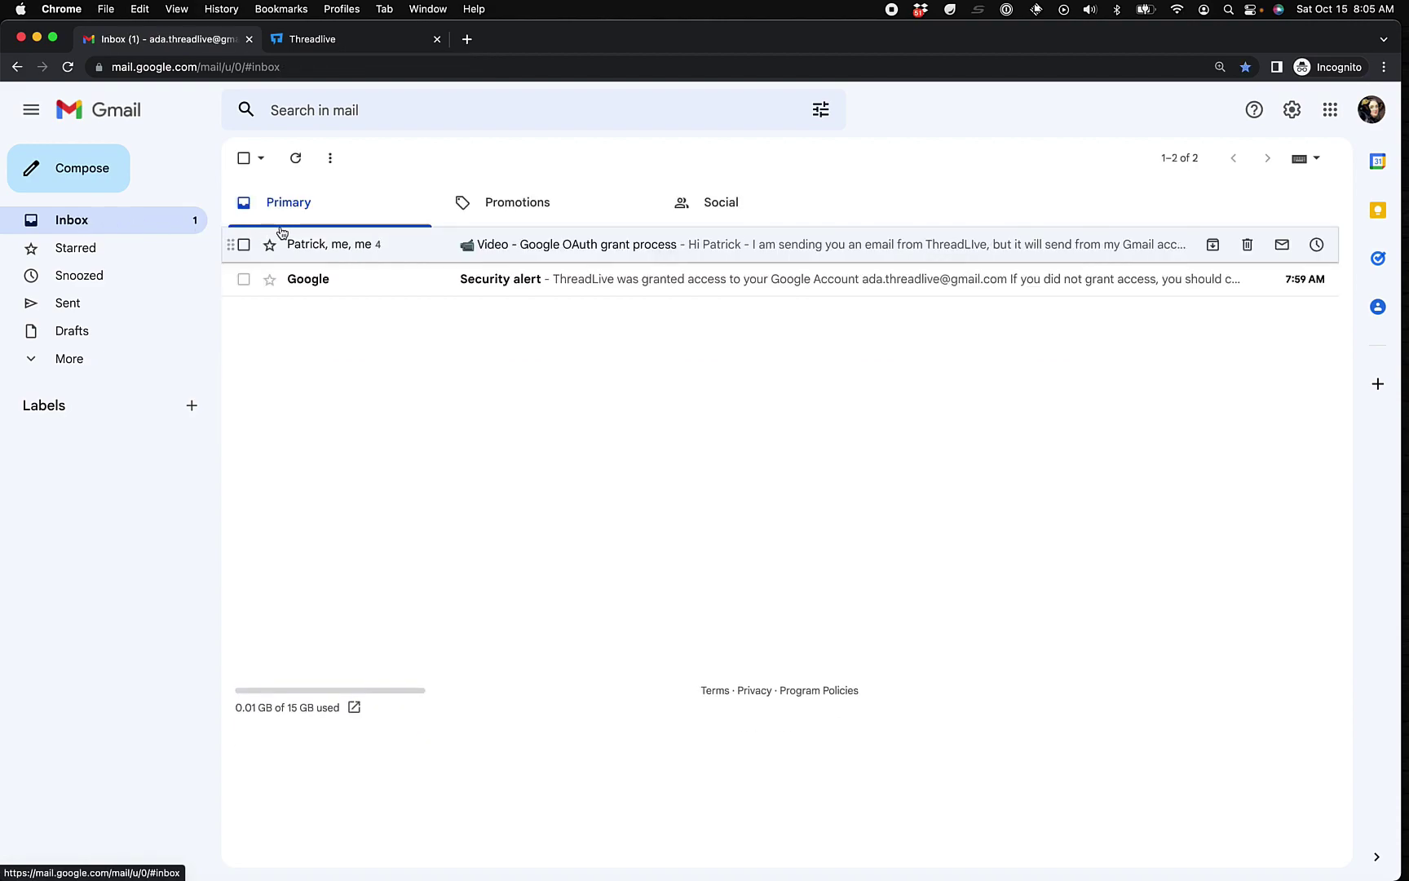
left_click(419, 255)
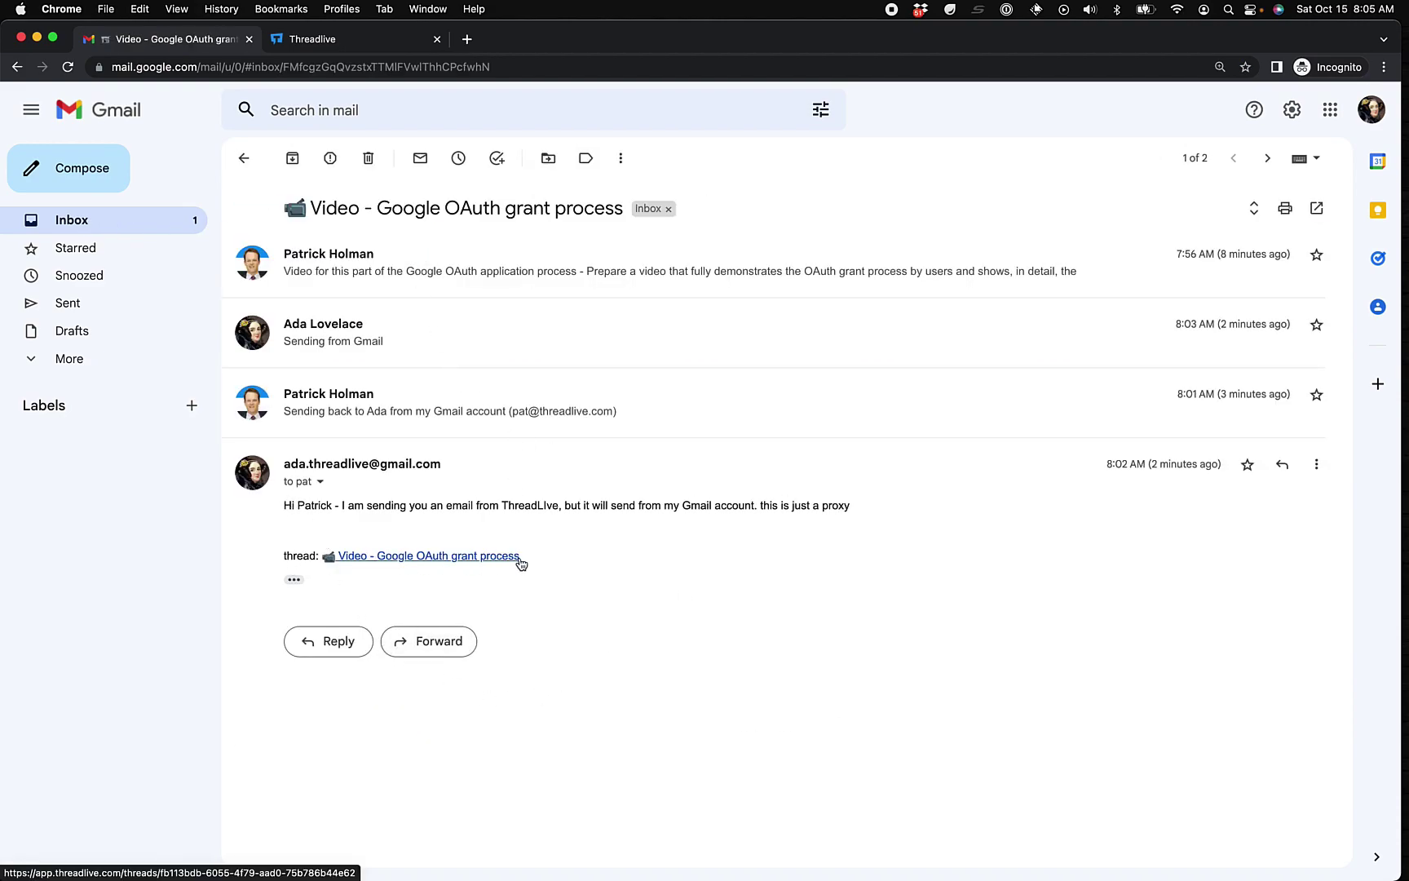
left_click(490, 558)
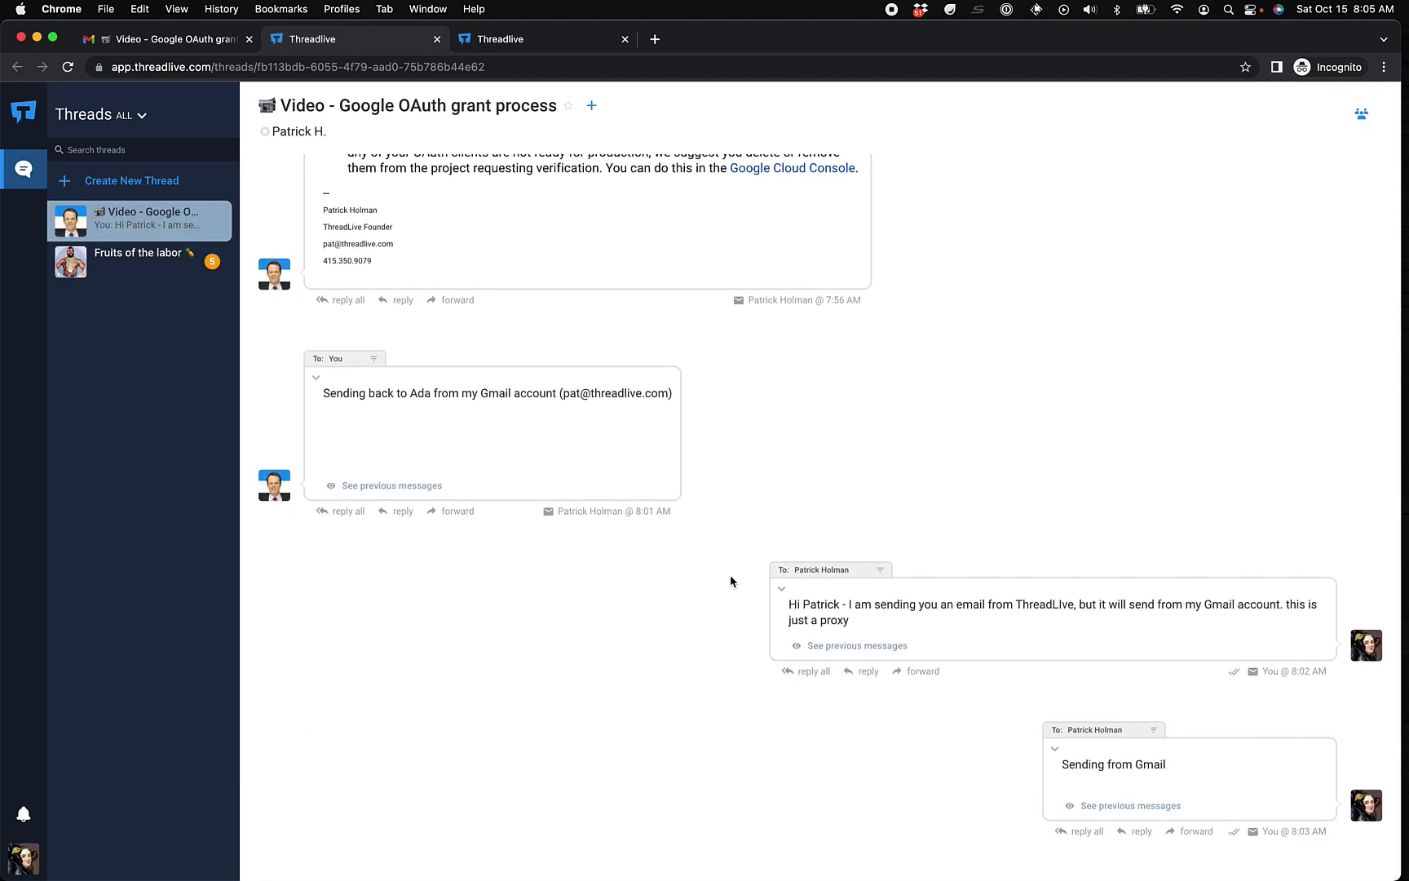
- Expand the previous messages under the 8:02 AM email, review the quoted history, and collapse it again
left_click(869, 646)
scroll(982, 649, "down", 10)
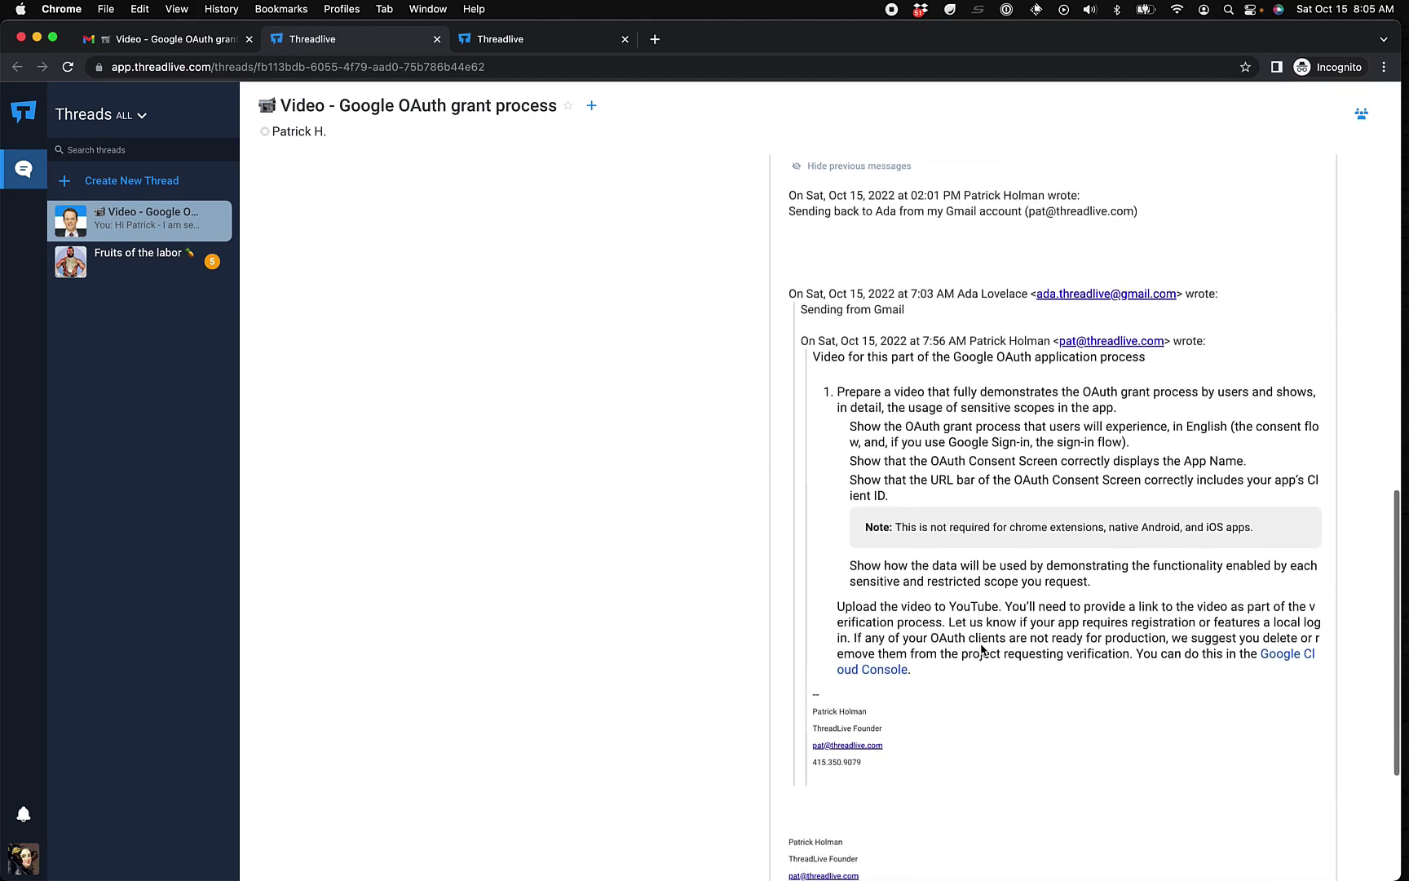
scroll(979, 650, "up", 8)
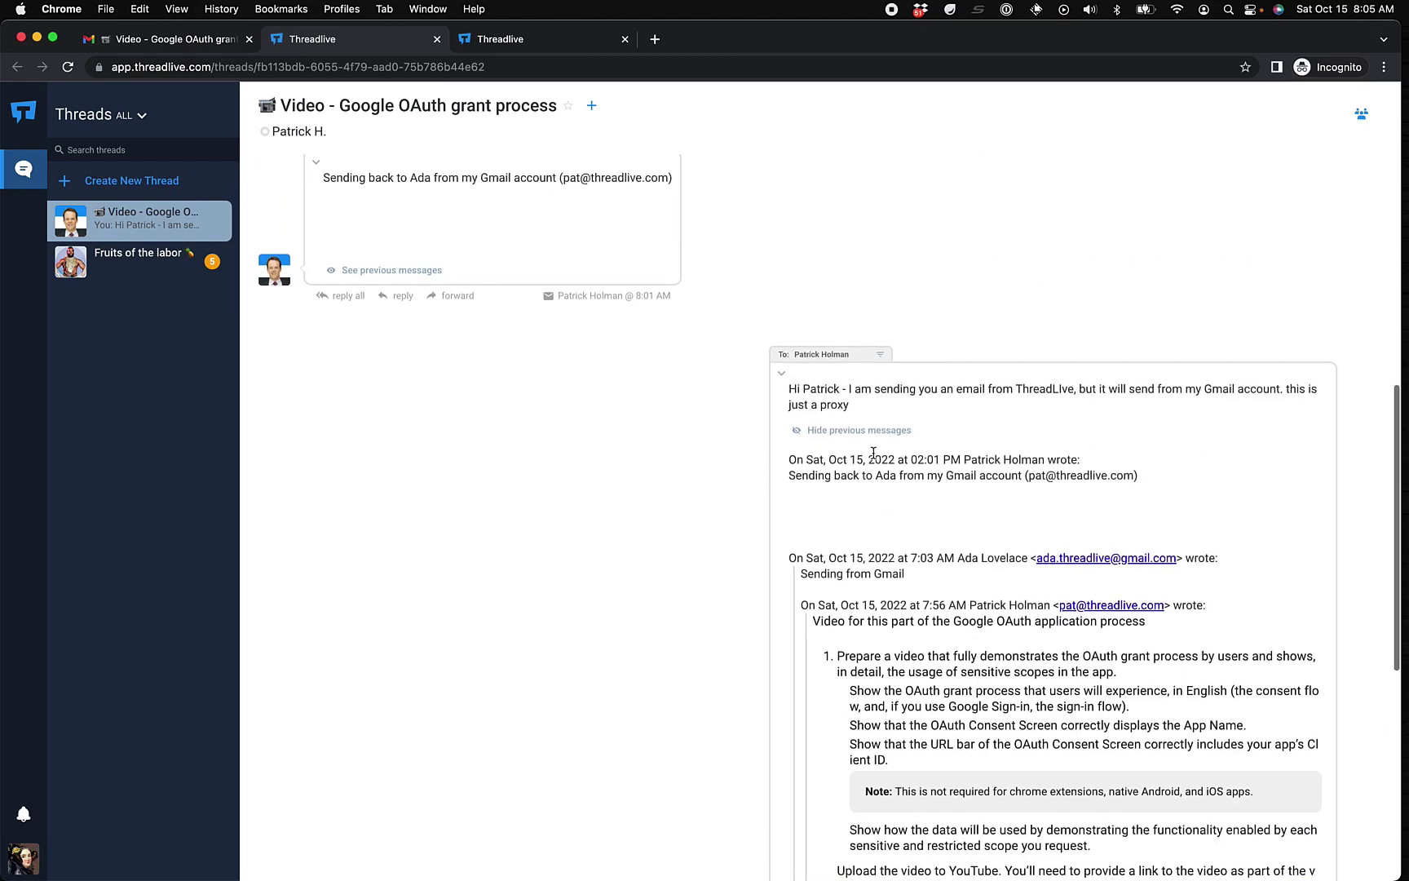
left_click(857, 432)
scroll(977, 422, "up", 5)
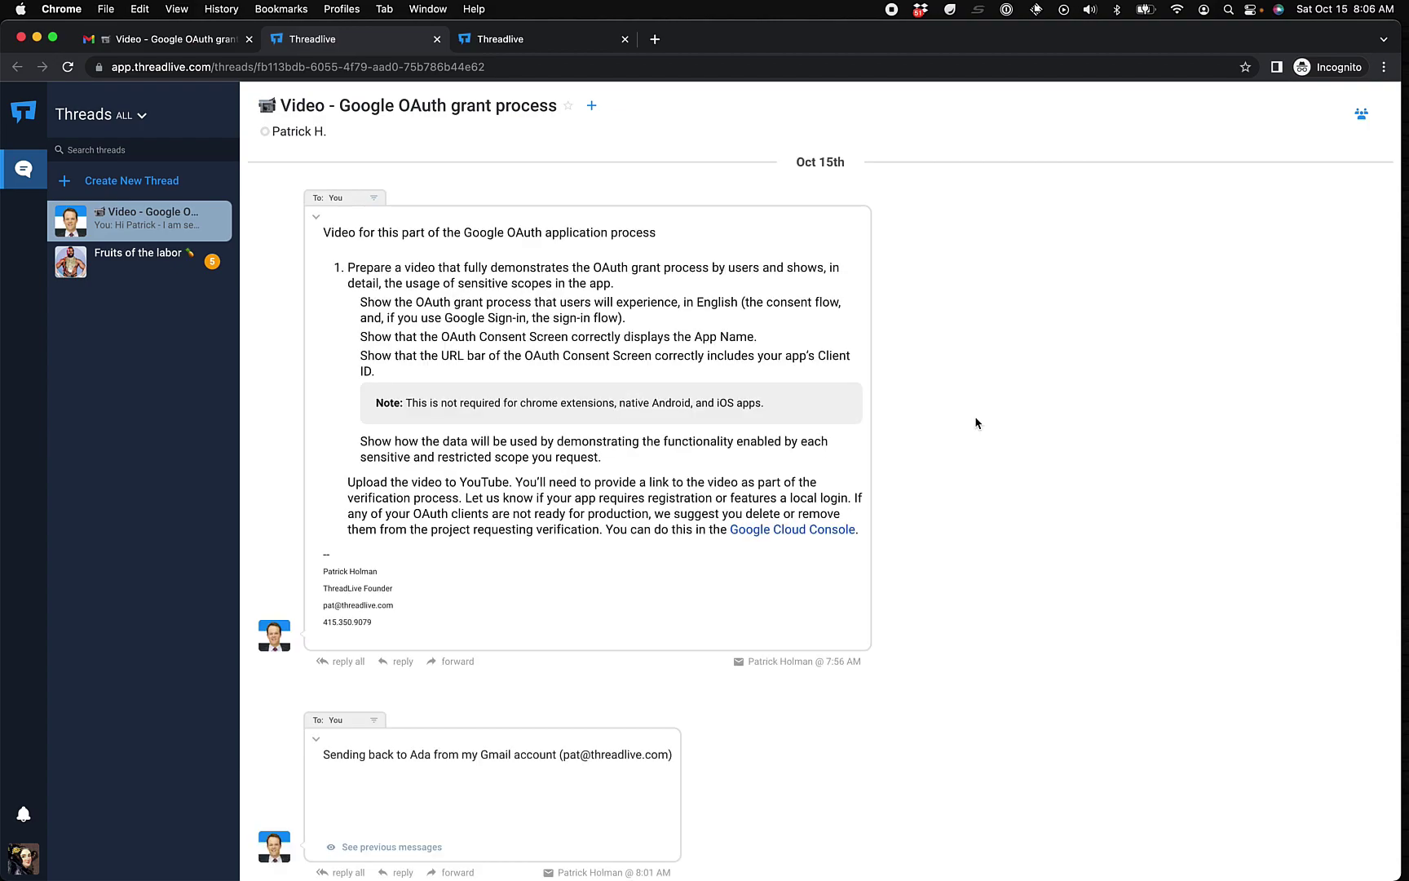
- Open the account's profile page to view its settings
left_click(25, 861)
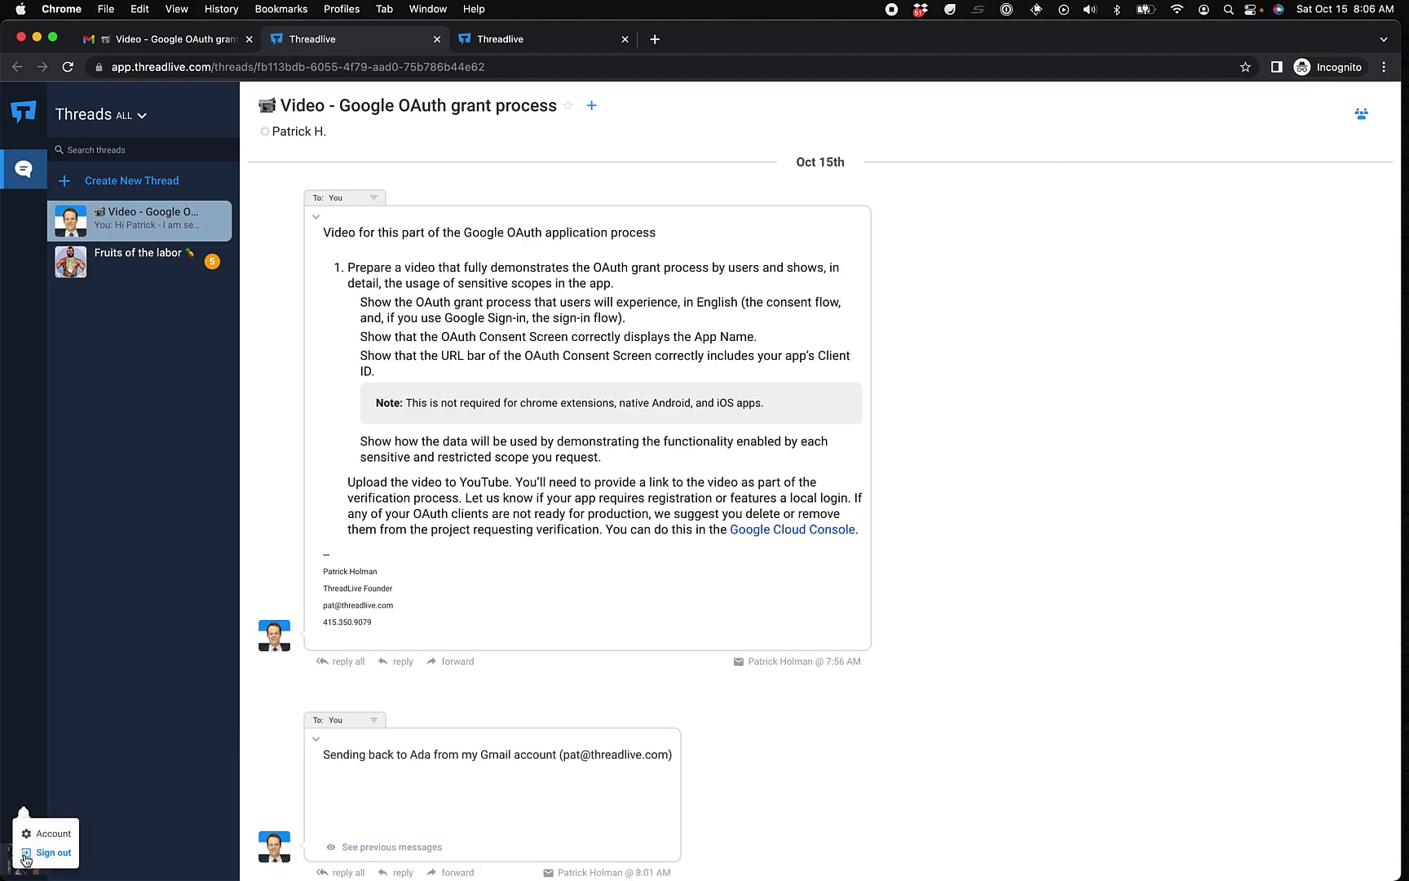
left_click(52, 834)
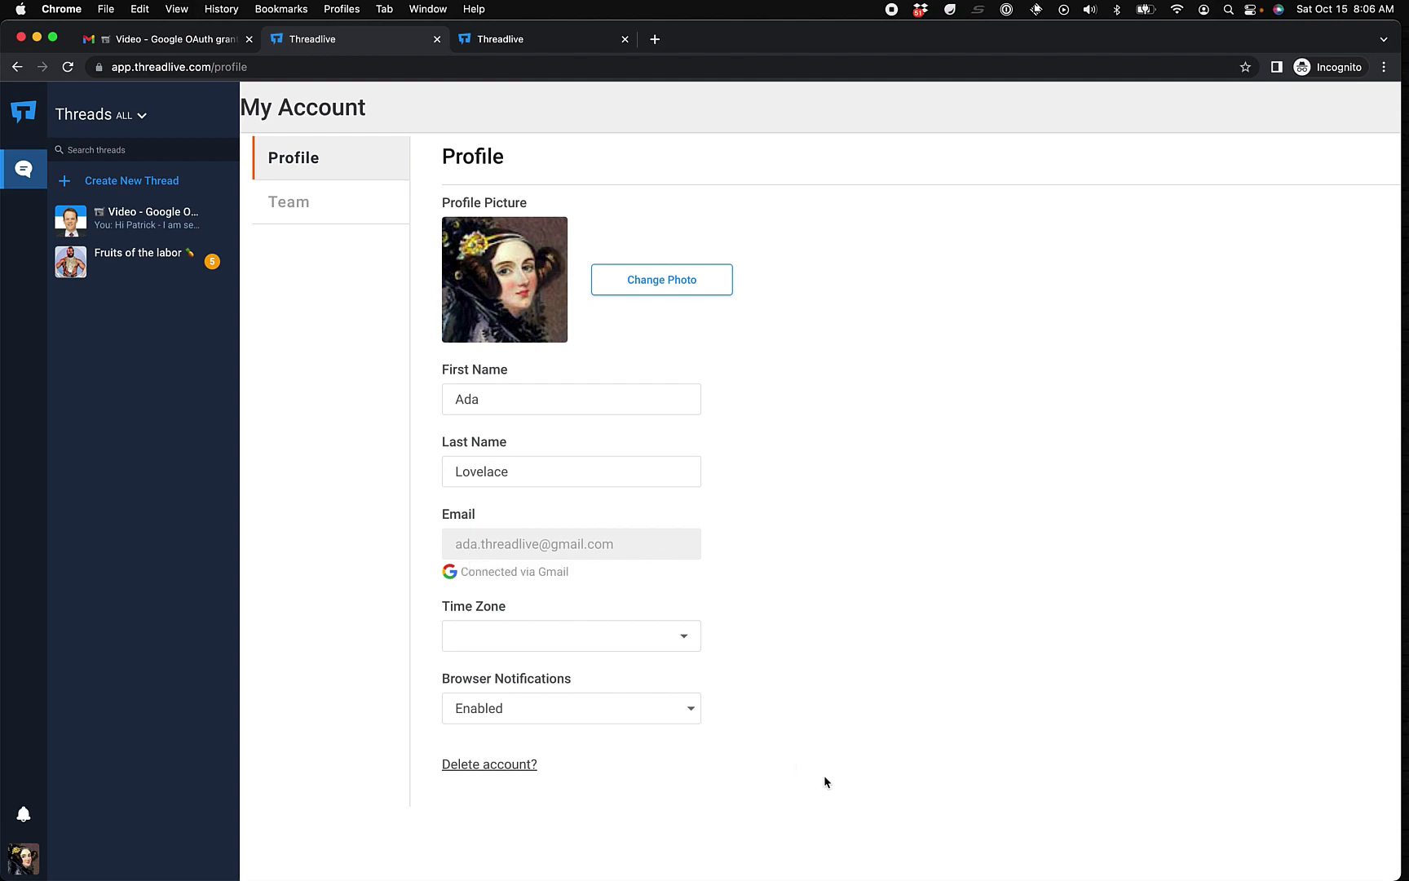
- Open the "Video - Google OAuth grant process" thread and draft a reply to the 8:03 AM email: "a draft is now started in Gmail"
left_click(122, 218)
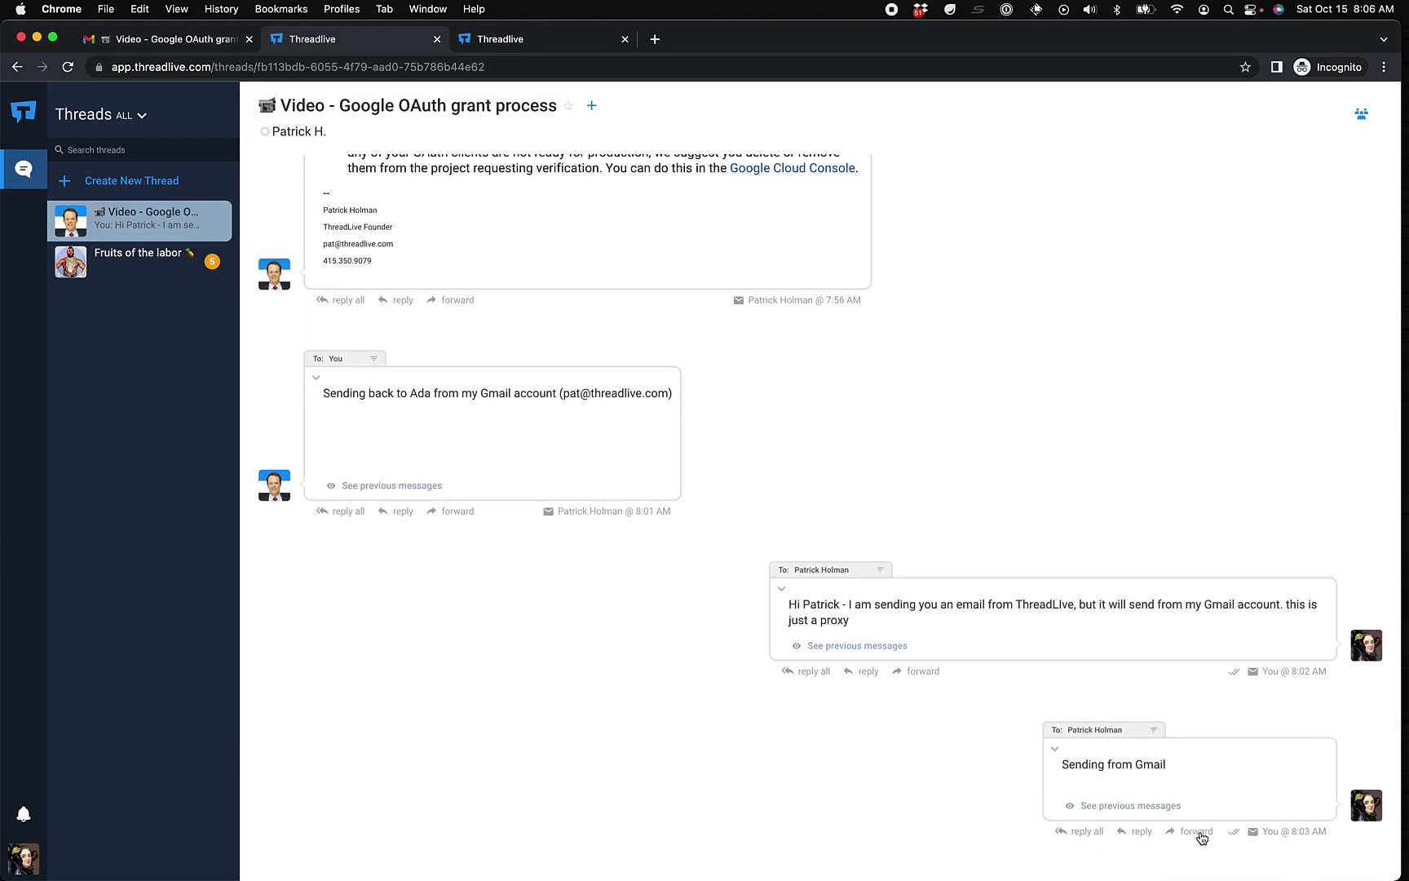
left_click(1141, 838)
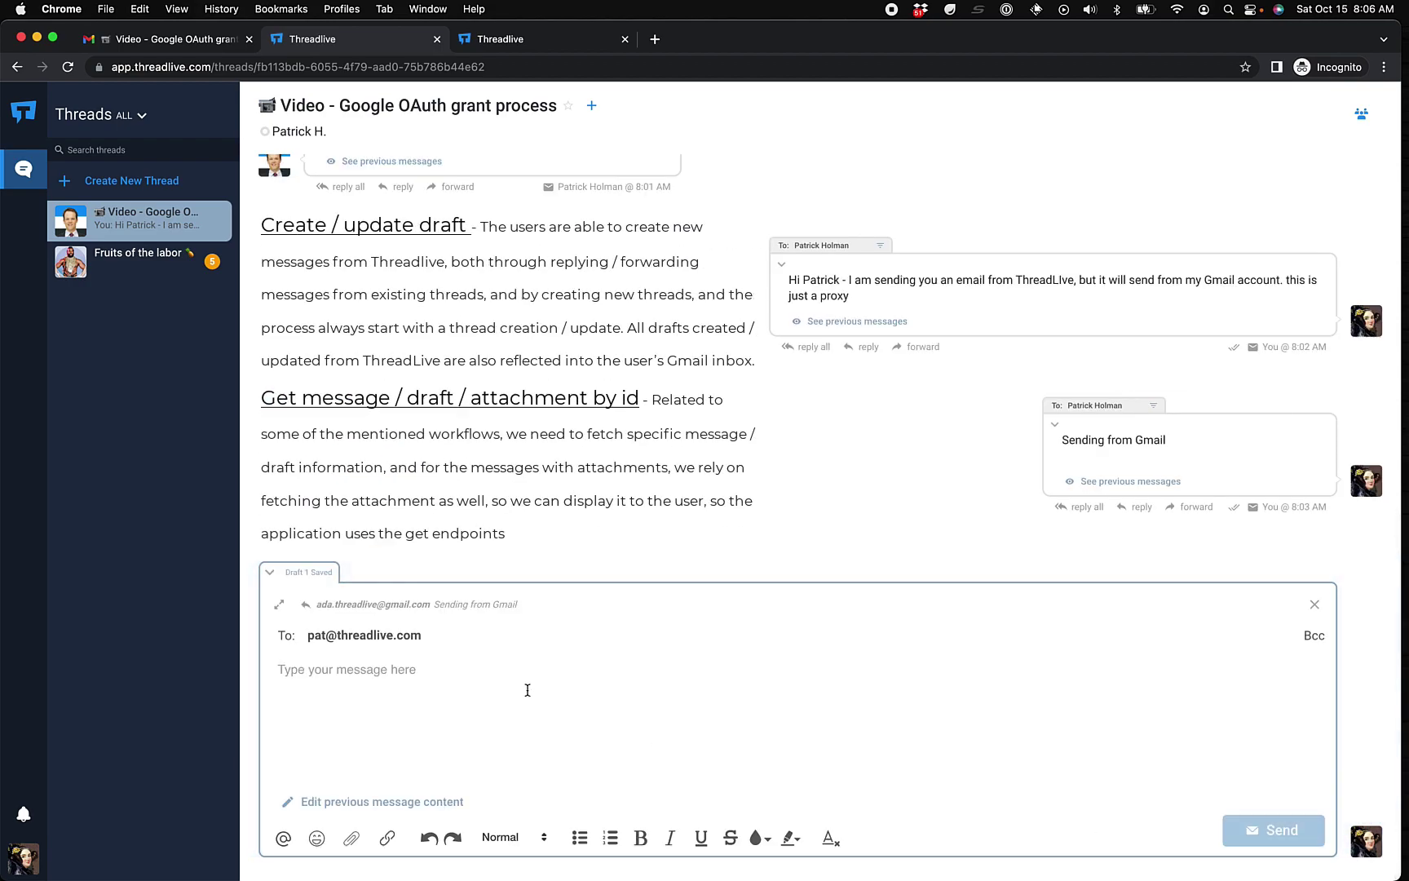
type("a draft is now ")
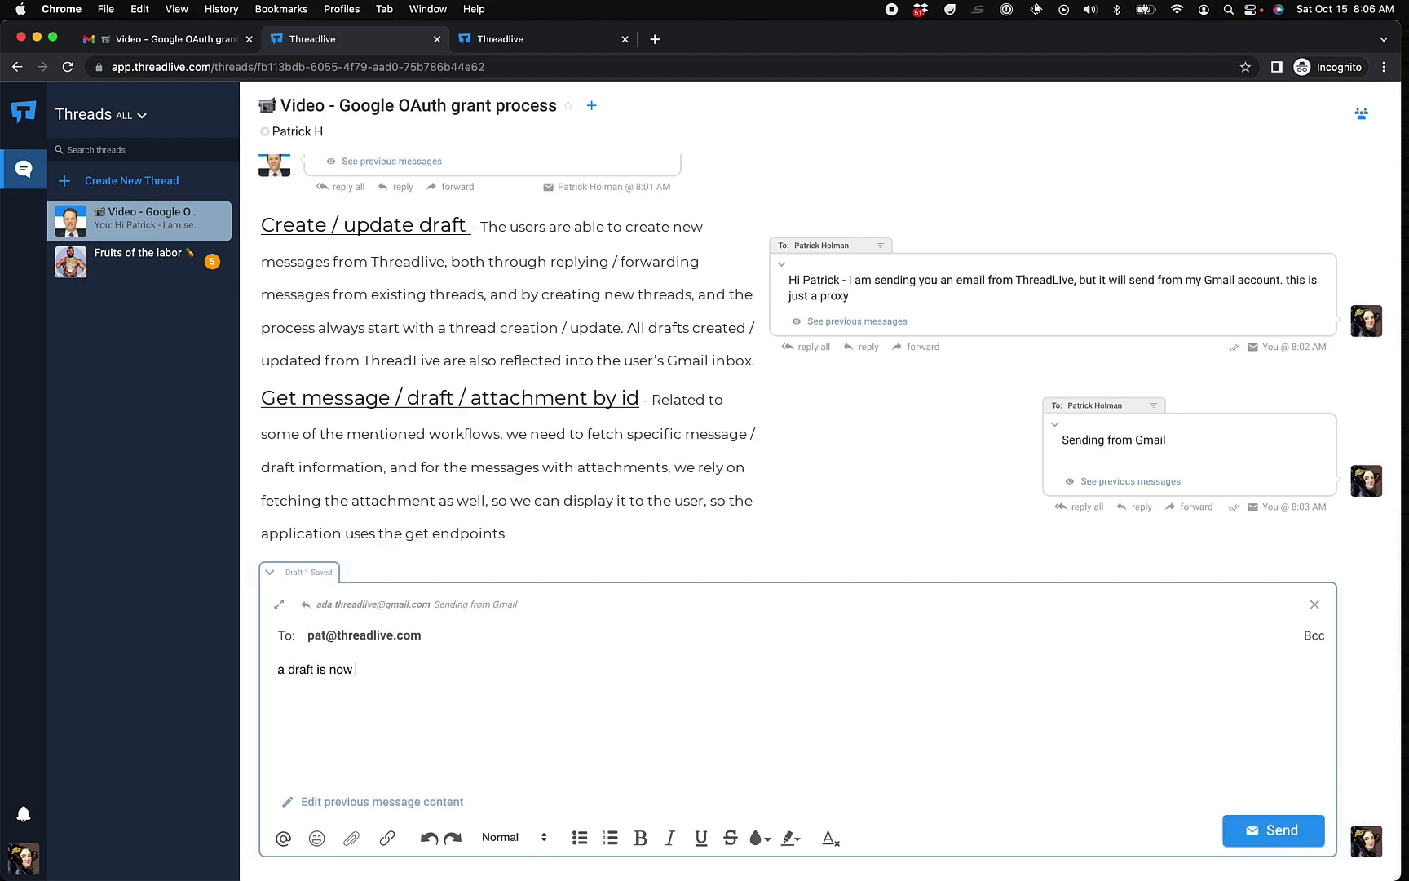
type("started in Gmail")
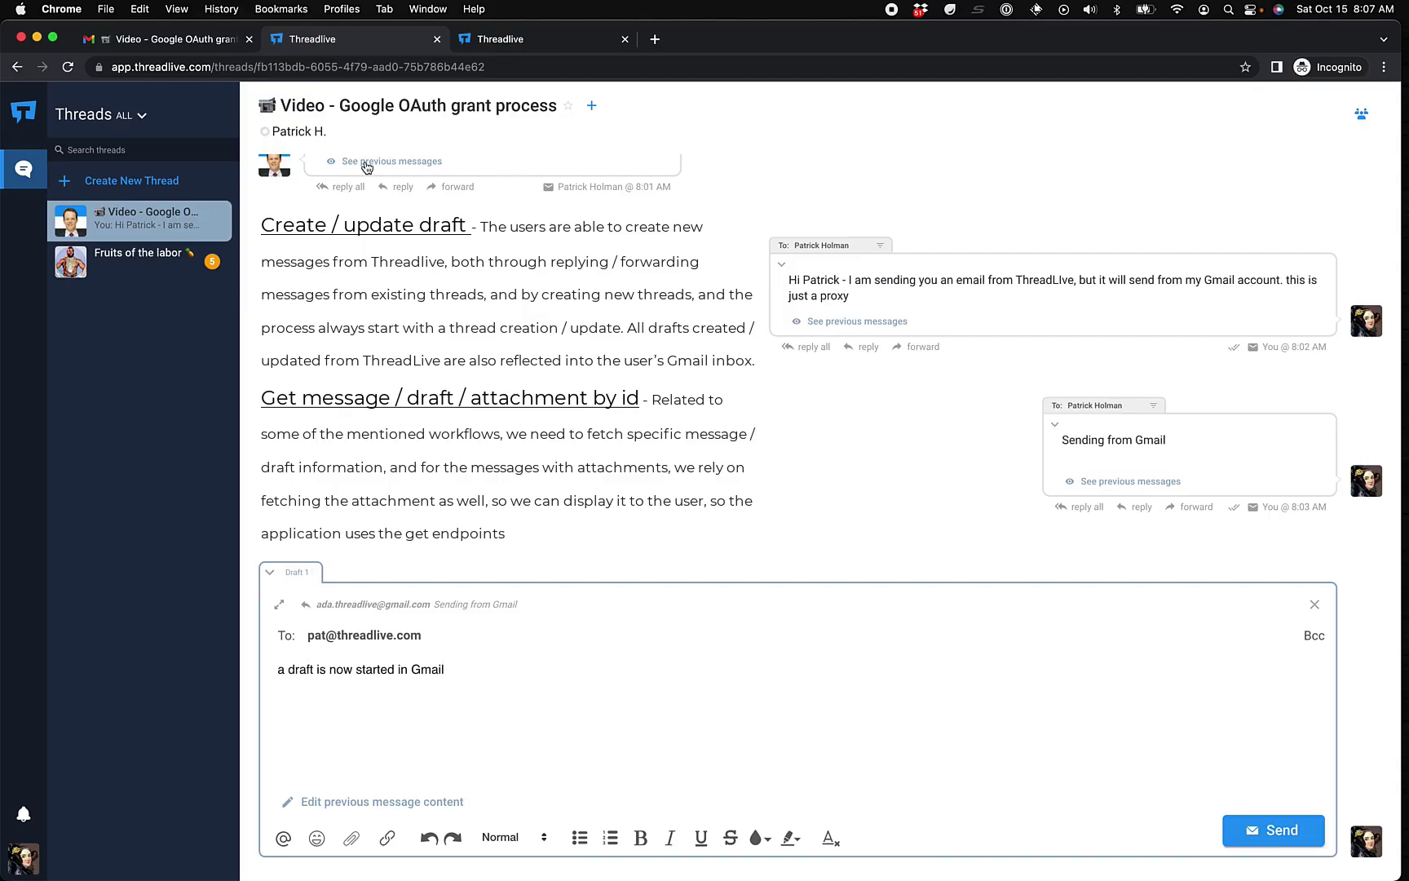
- Switch to Gmail, return to the inbox, and reopen the "Video - Google OAuth grant process" conversation to view the synced draft
left_click(147, 45)
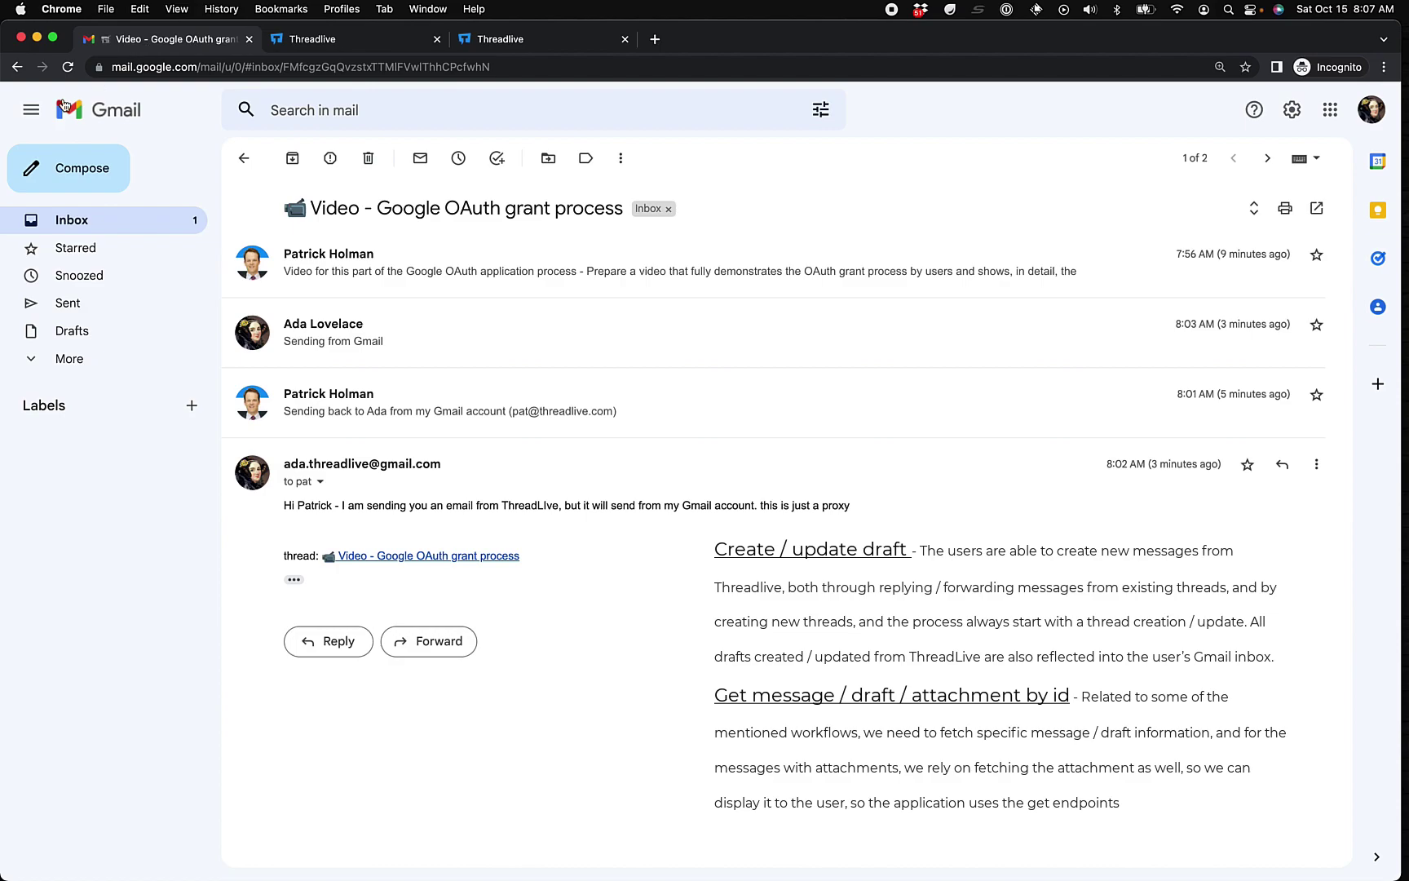
left_click(72, 221)
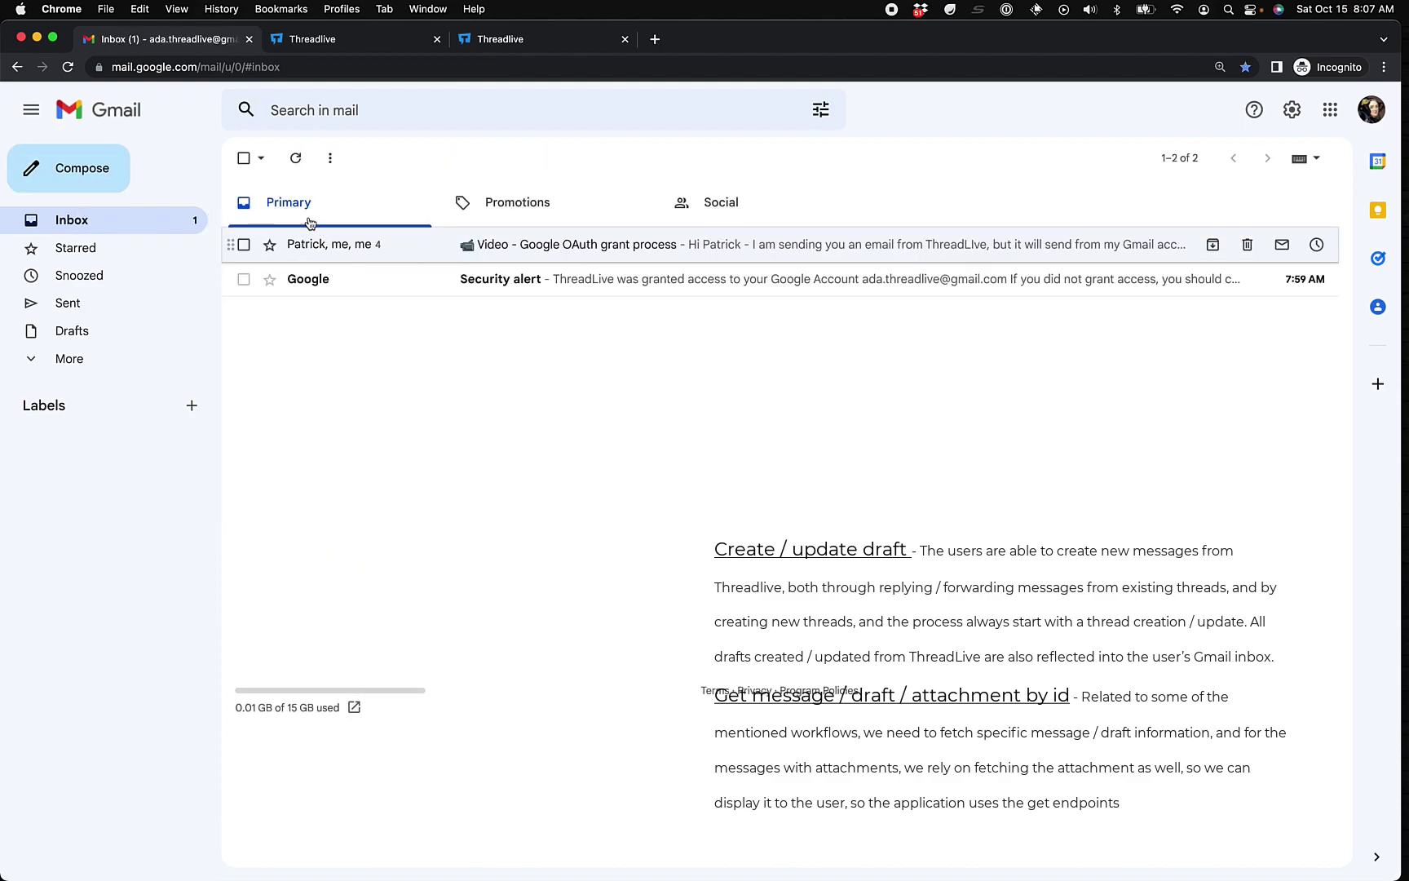
left_click(412, 249)
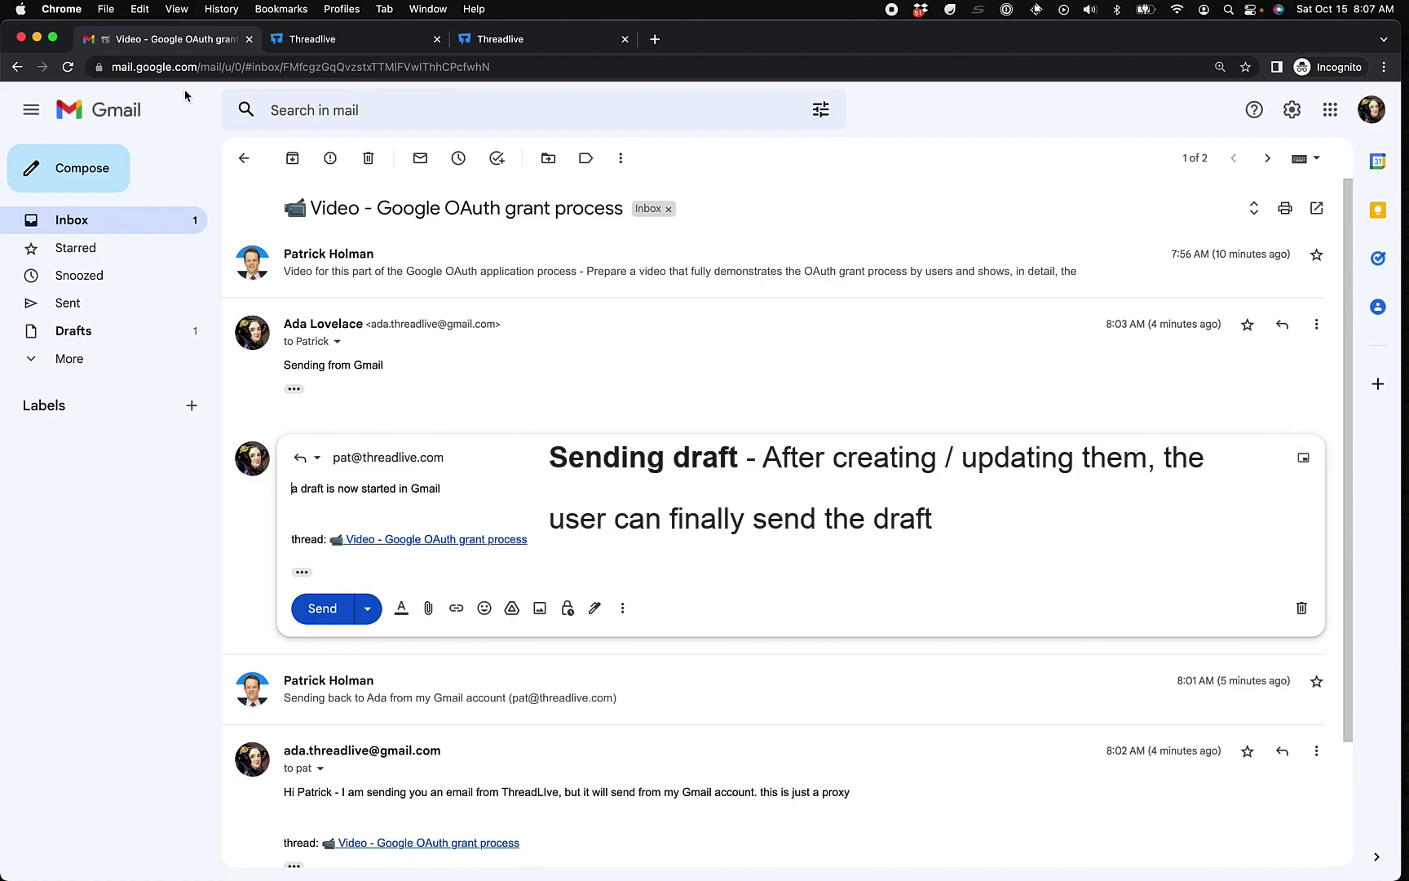
- Return to ThreadLive and delete the "a draft is now started in Gmail" draft
left_click(359, 40)
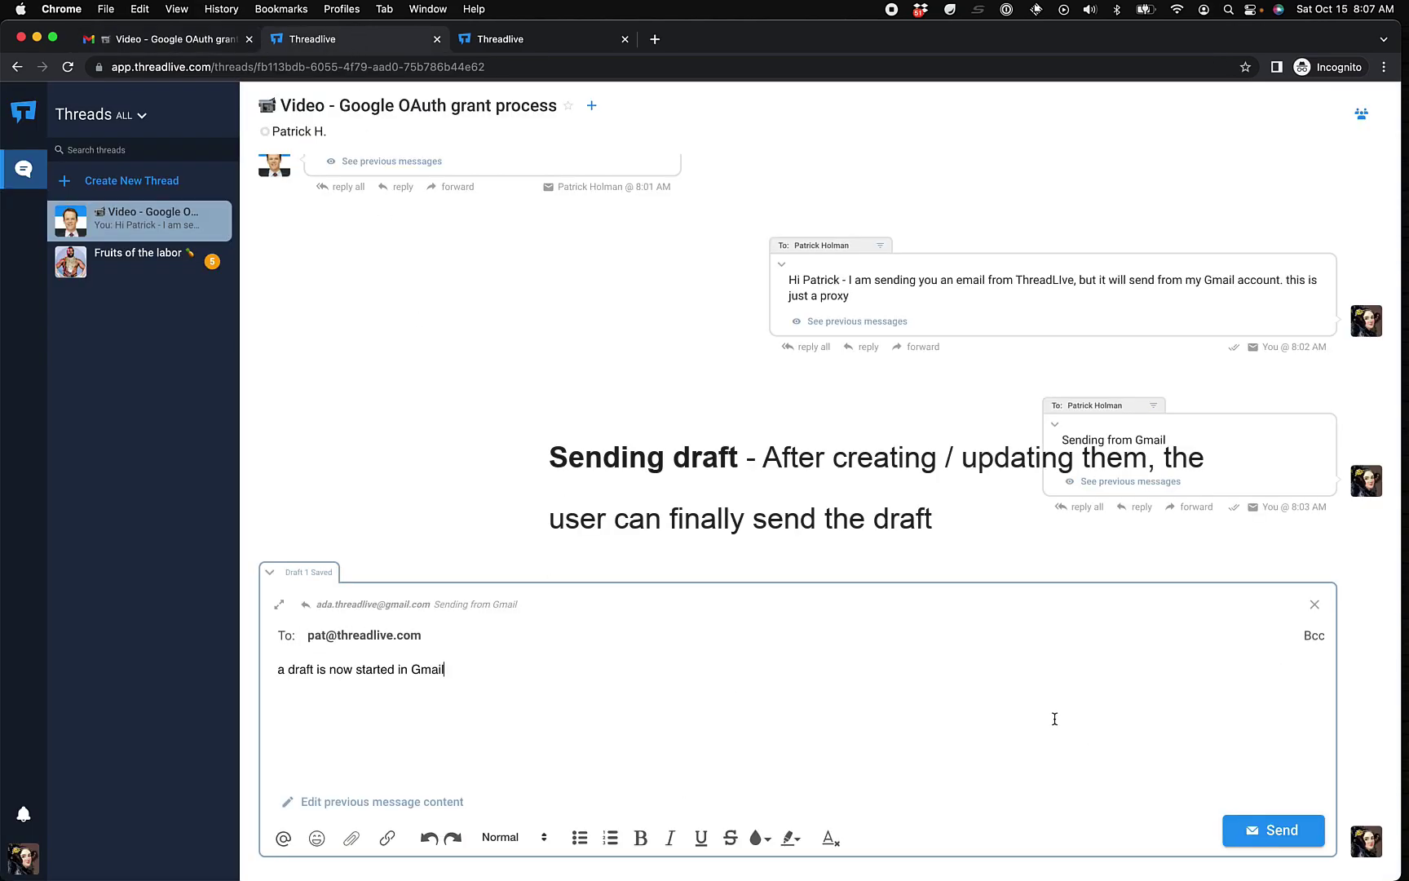
left_click(1315, 604)
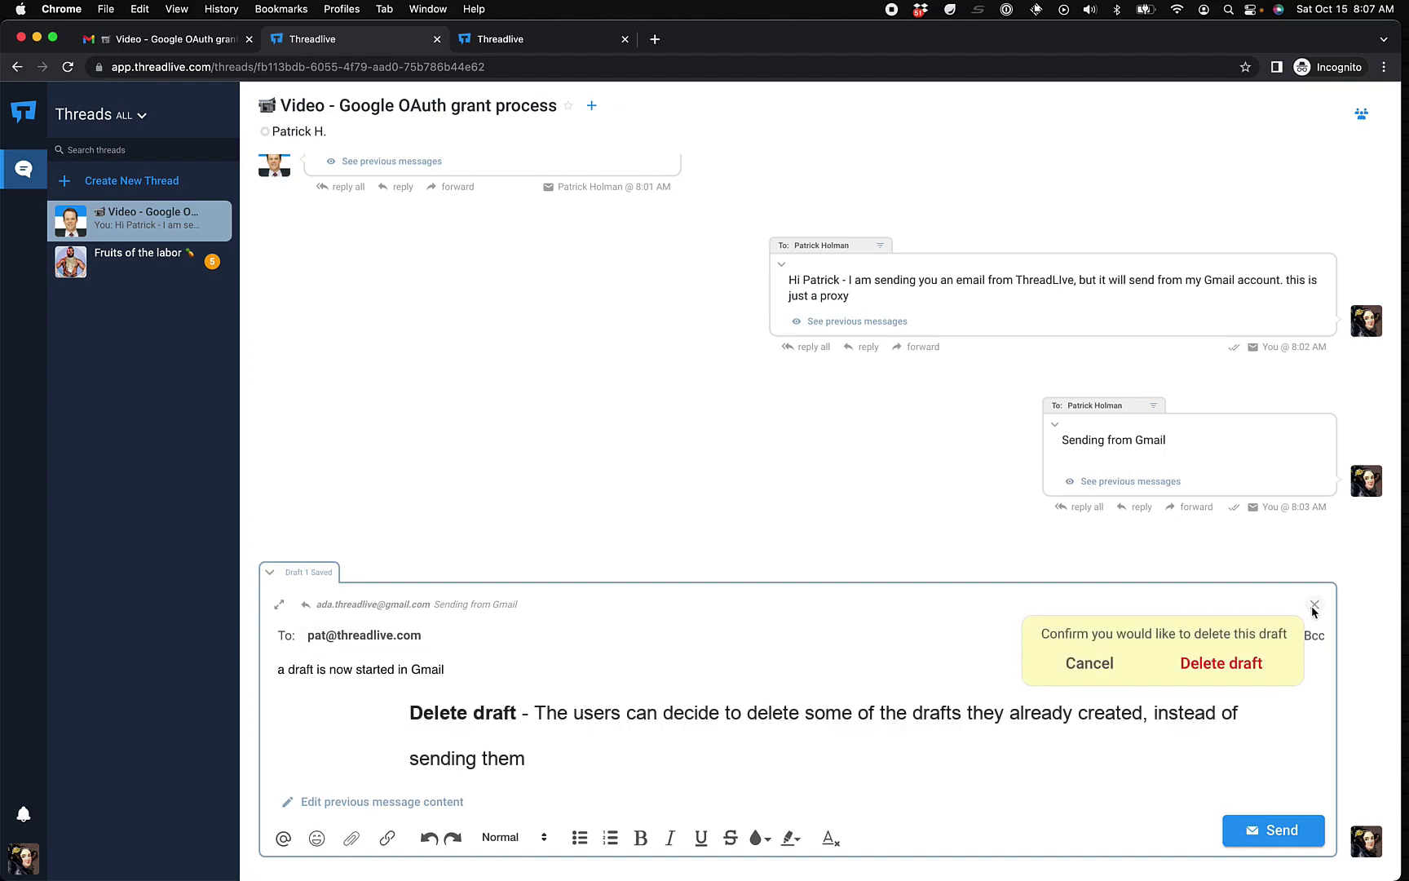
left_click(1236, 664)
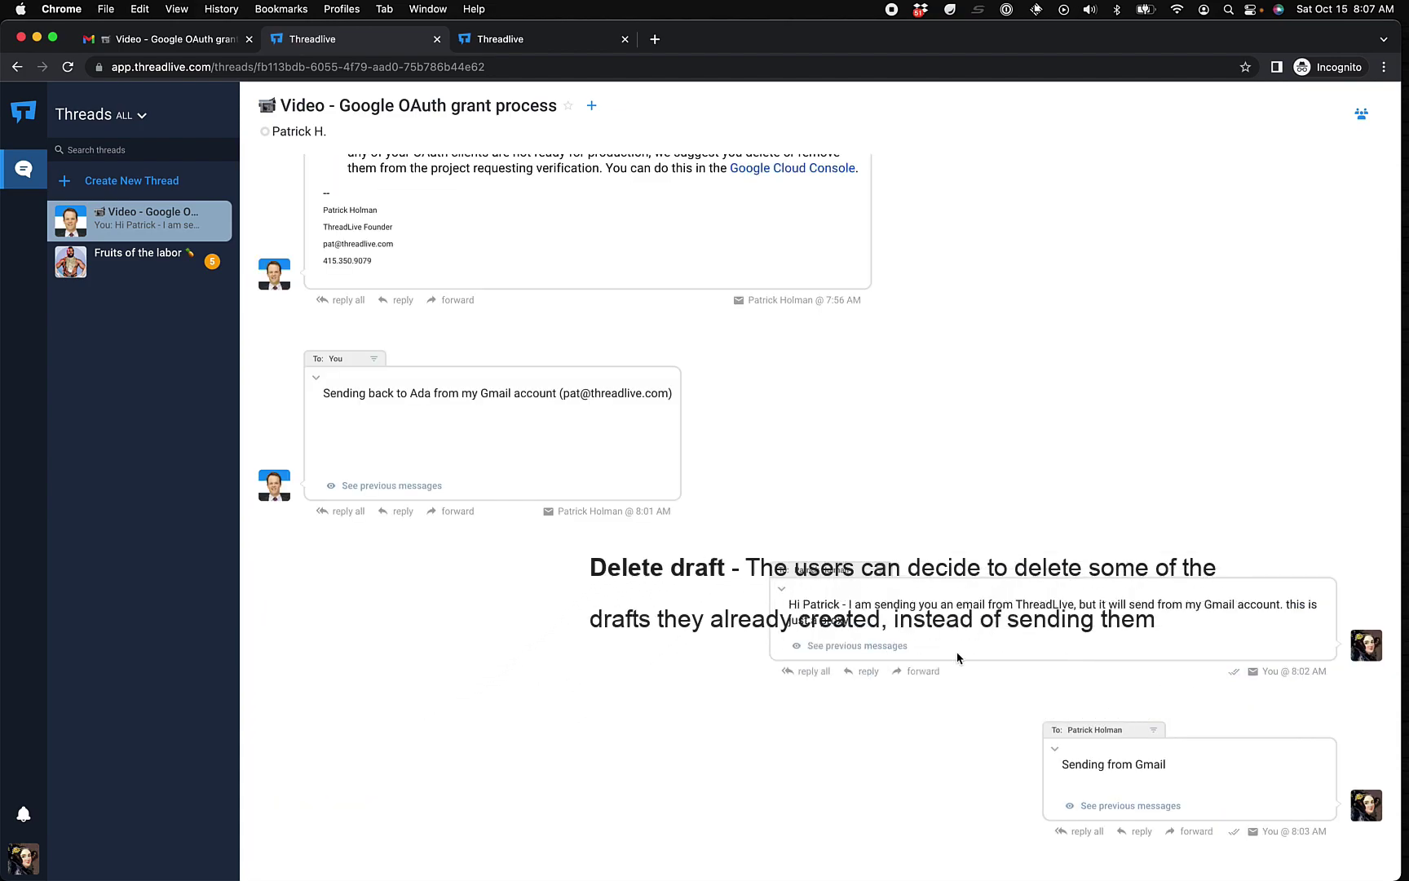
- Switch to Gmail and refresh the inbox to check the conversation for the deleted draft
left_click(146, 40)
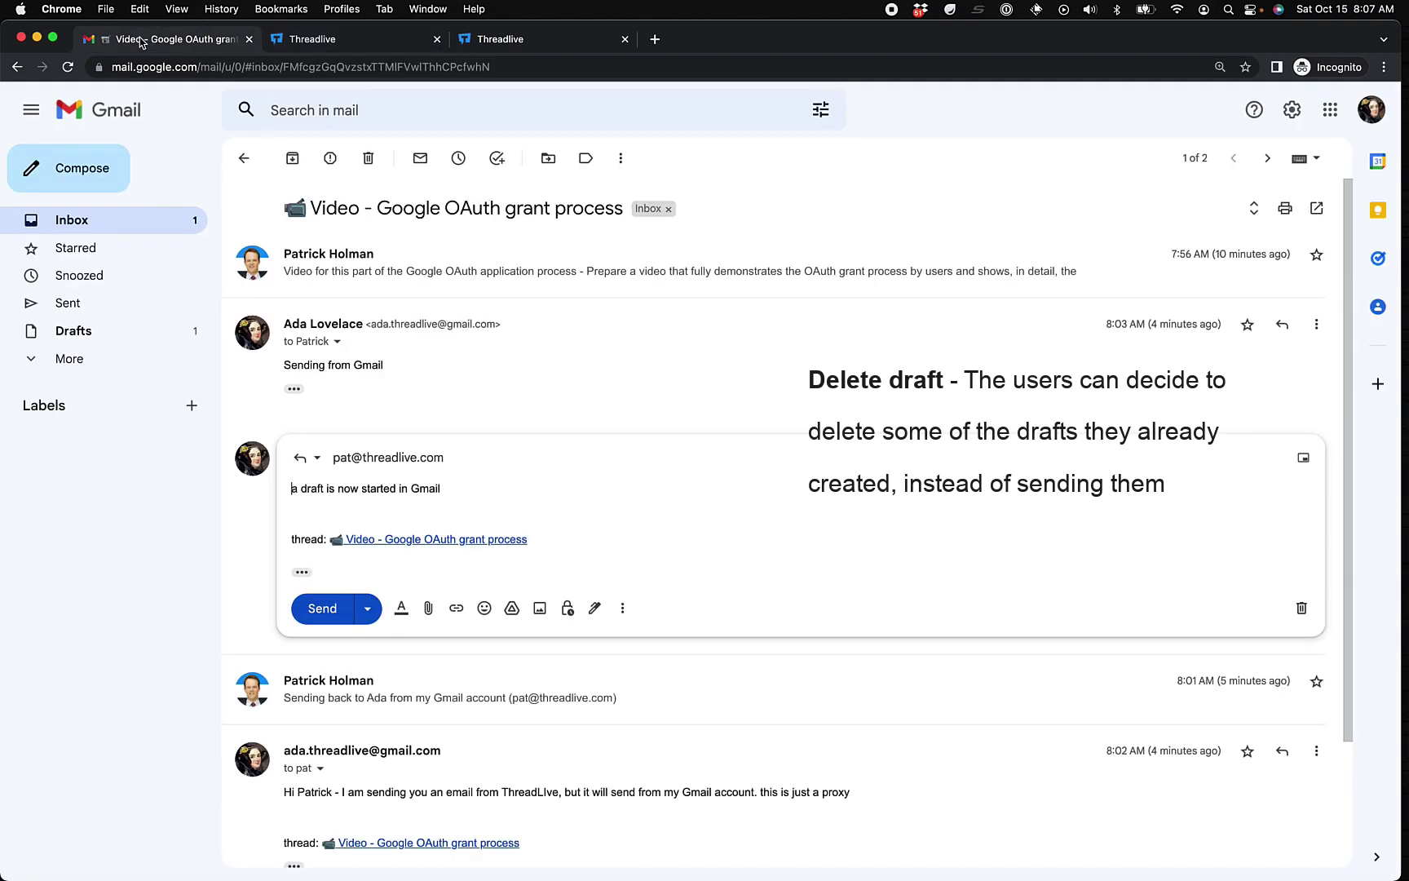
left_click(75, 220)
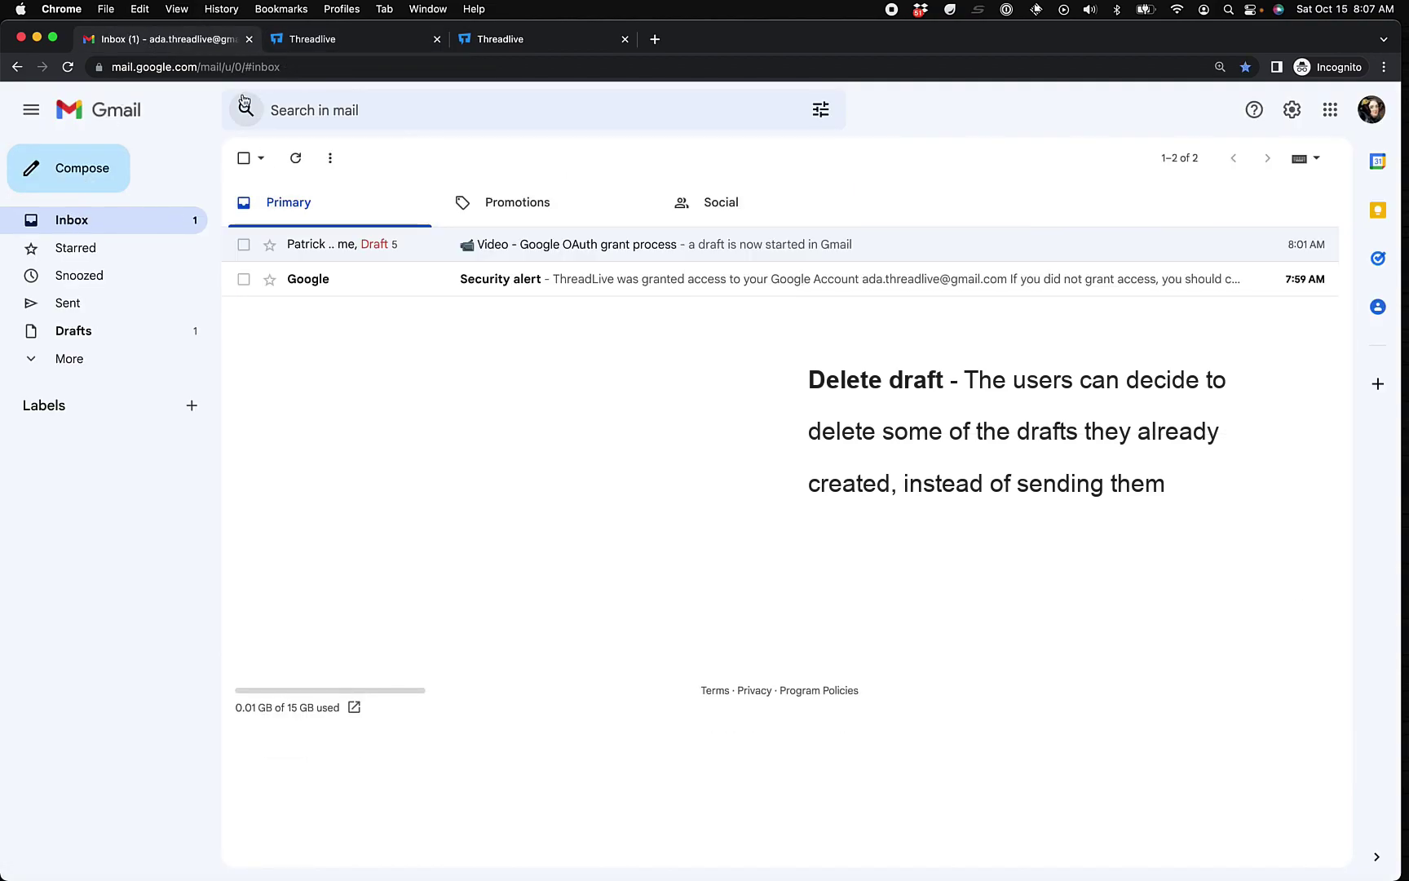
left_click(296, 159)
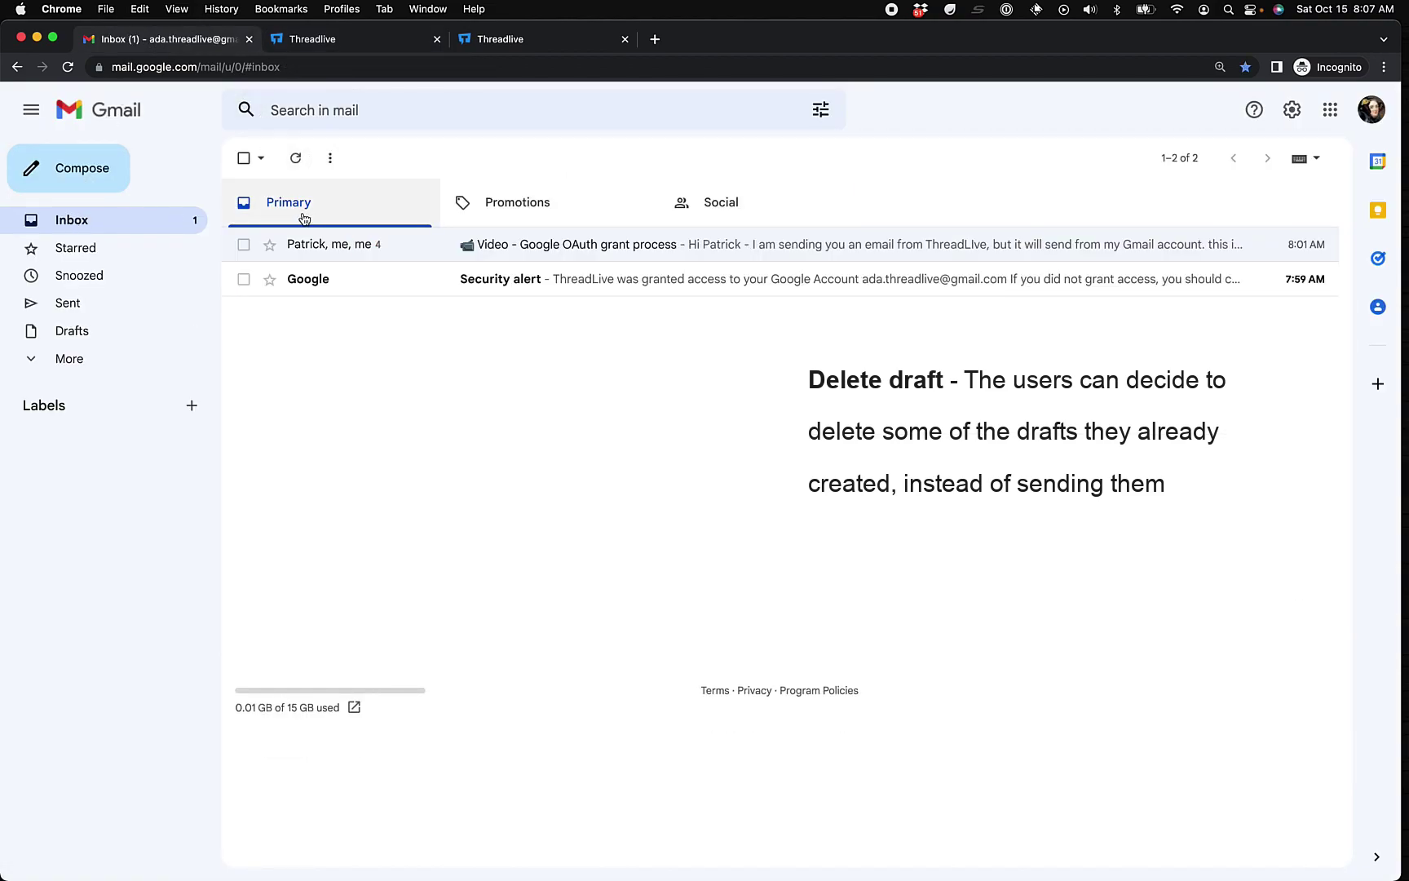
left_click(364, 112)
type("now the draf")
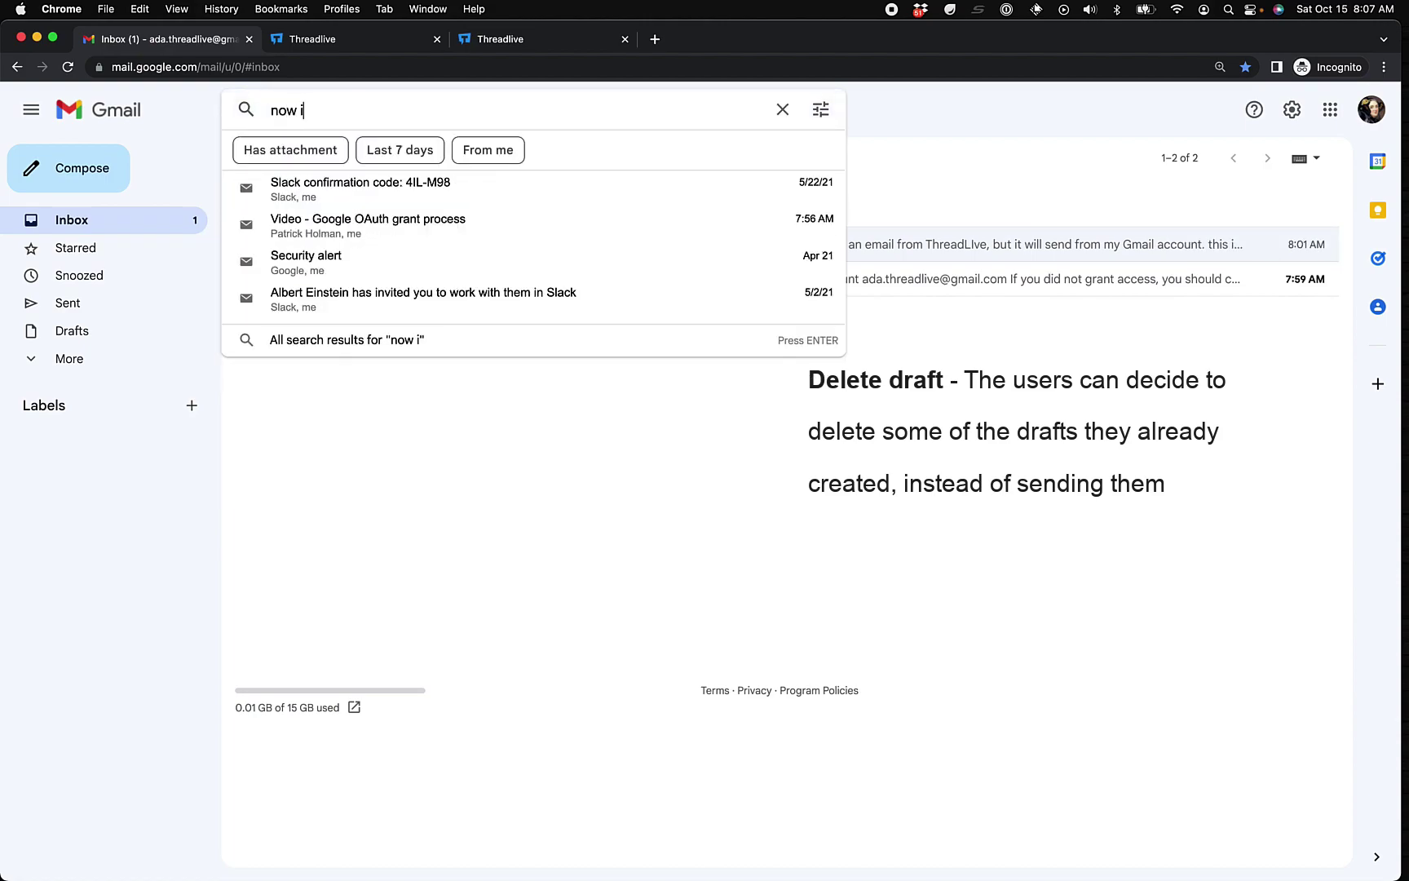
type("t is deleted")
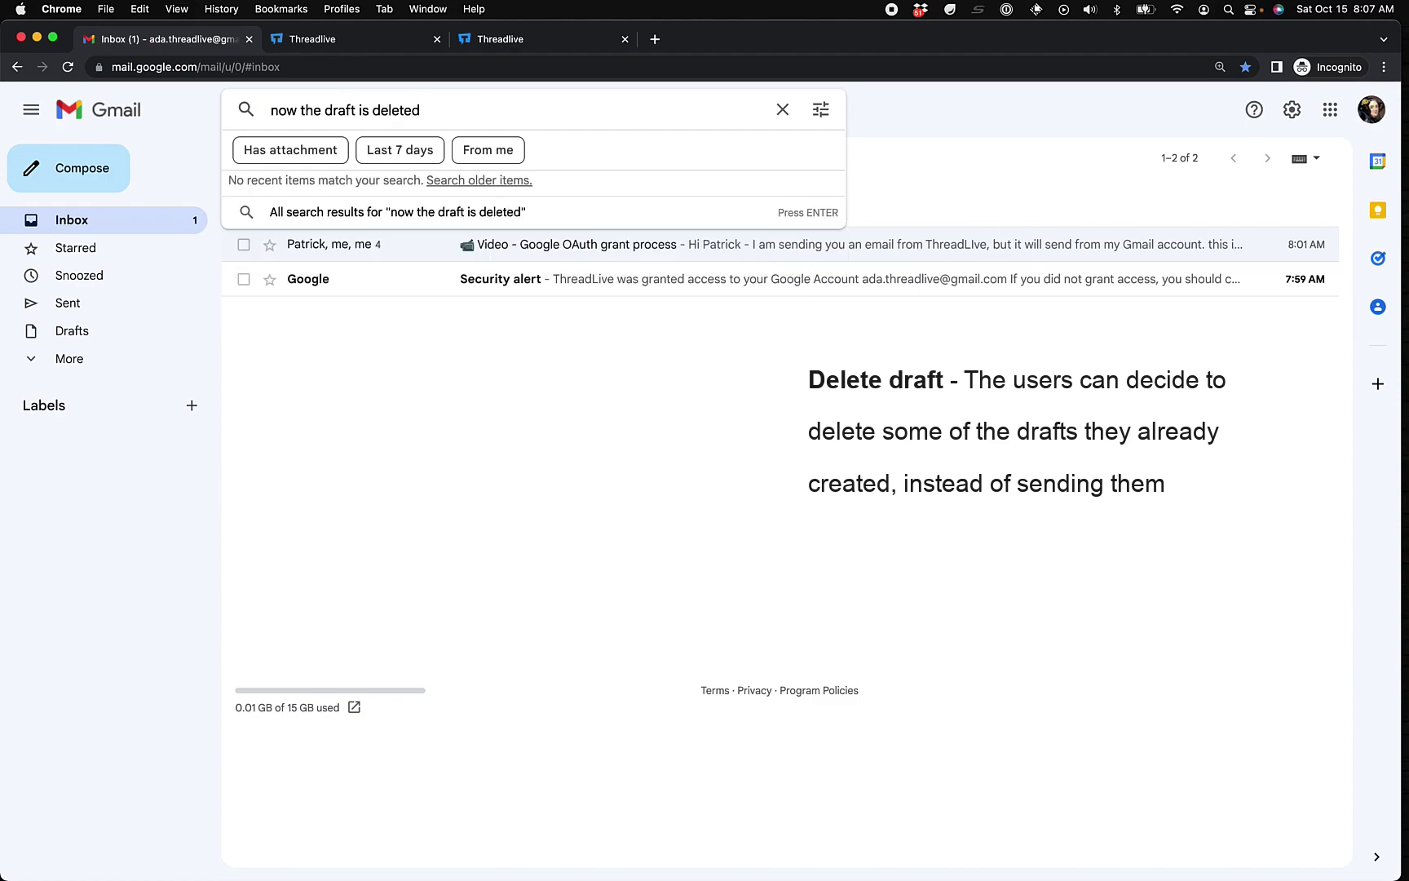
key("ctrl+a")
key("BackSpace")
key("Escape")
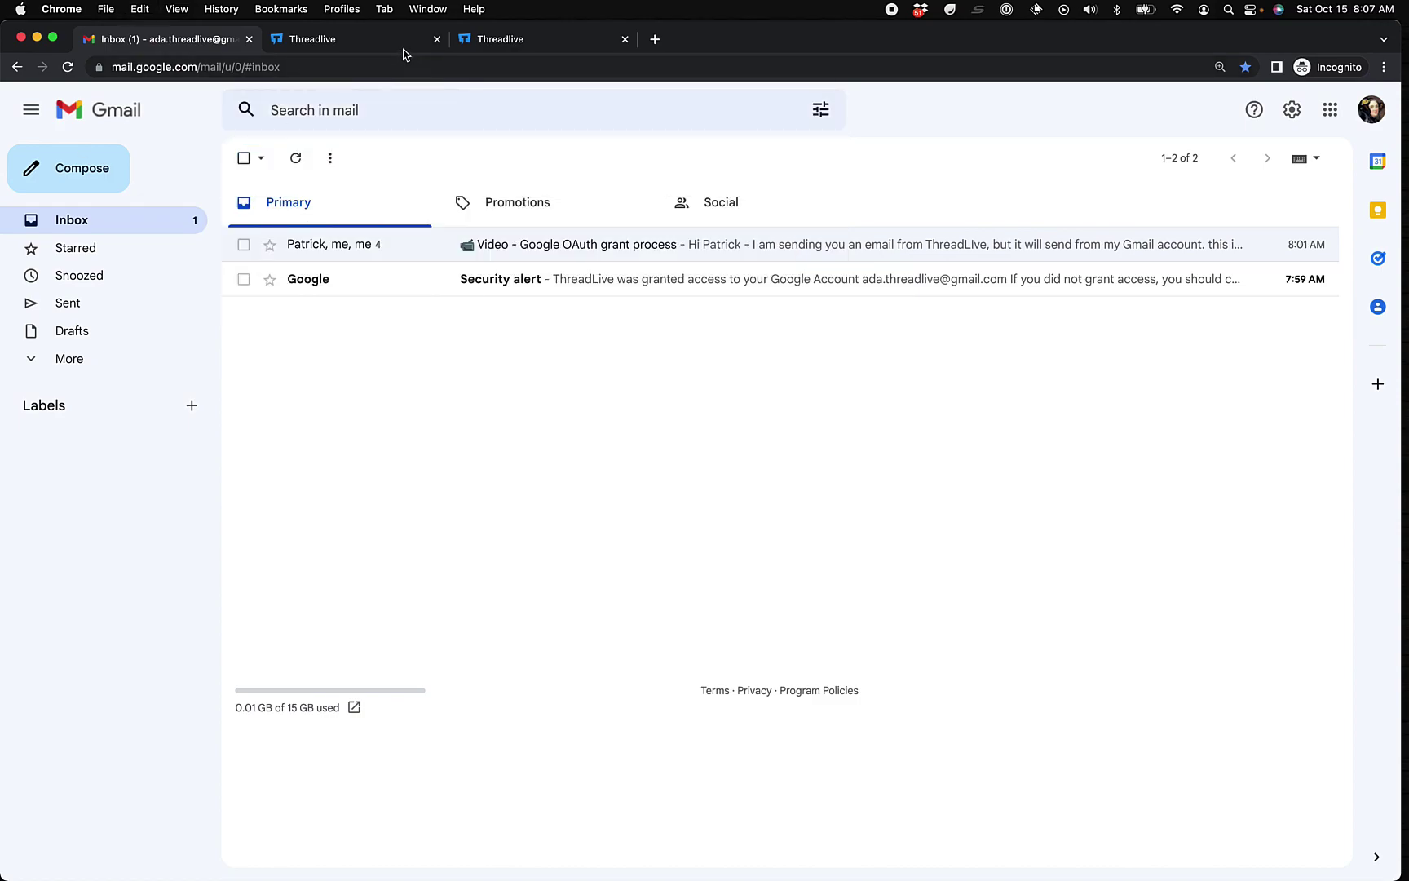
- Switch to ThreadLive and draft a reply to the 8:02 AM email reading "draft send :)"
left_click(356, 41)
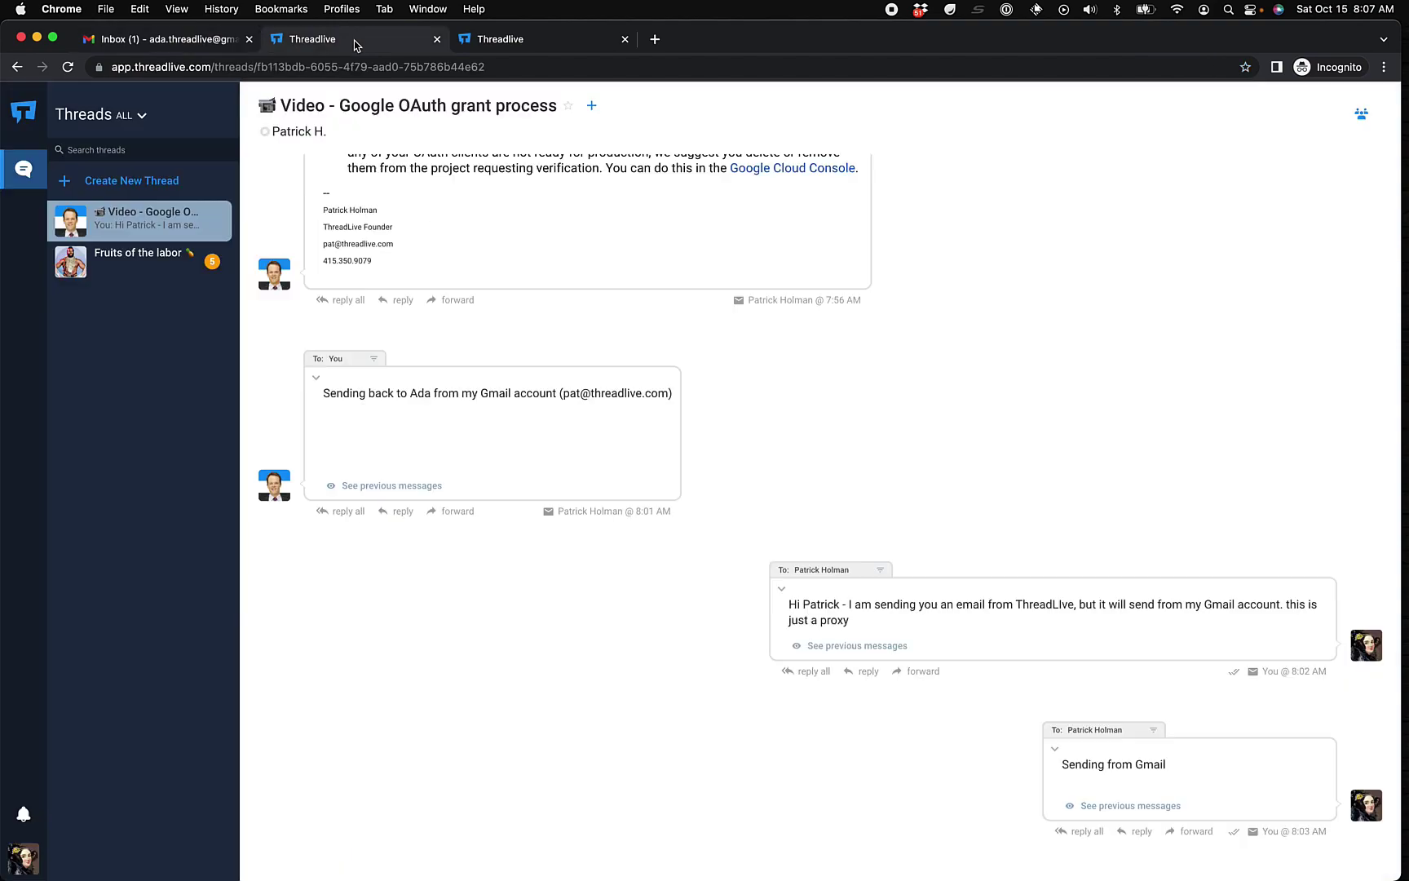
left_click(866, 674)
type("draft ")
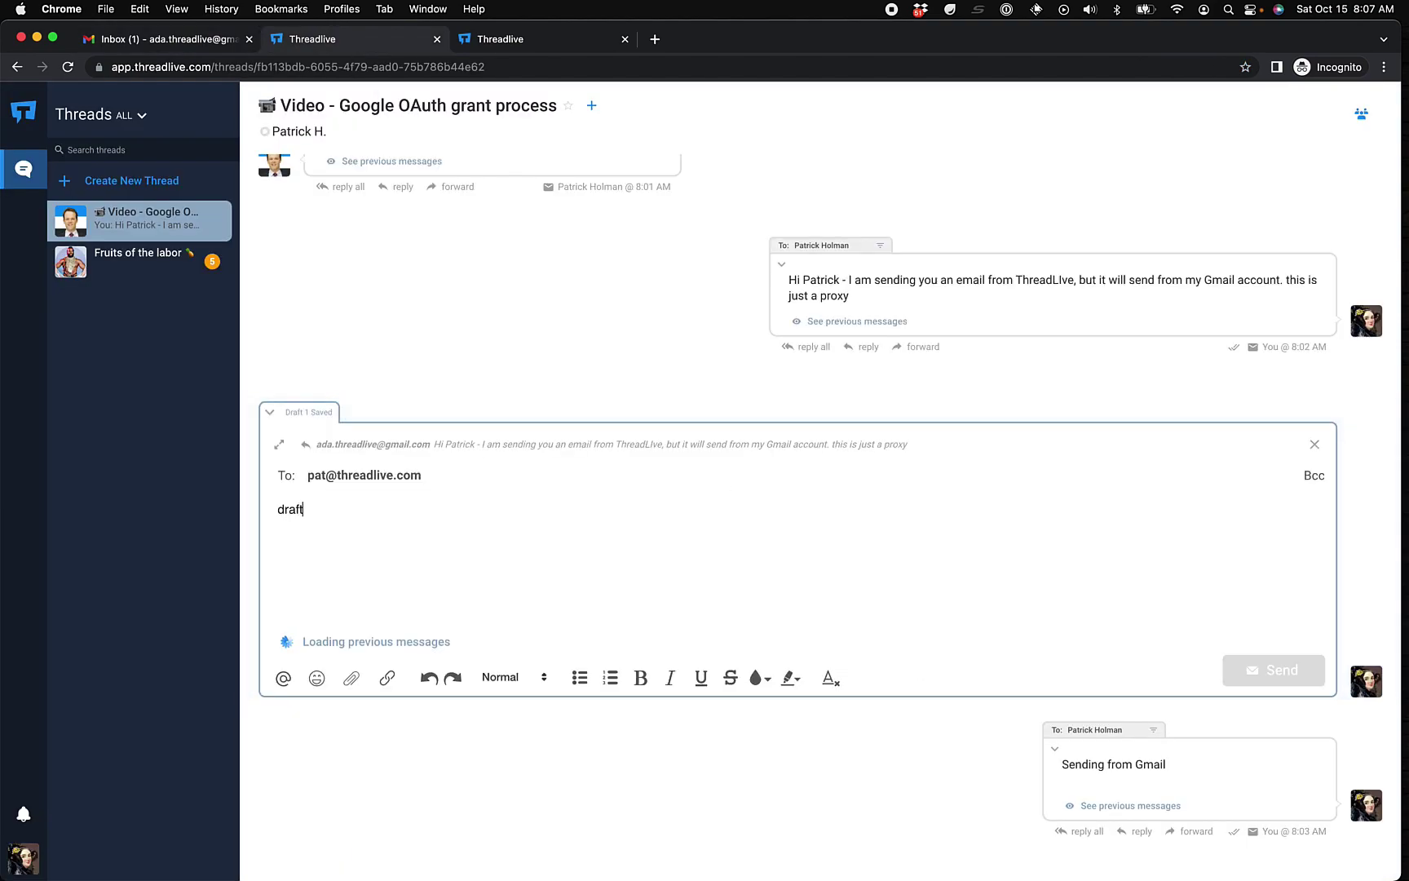
type("send :)")
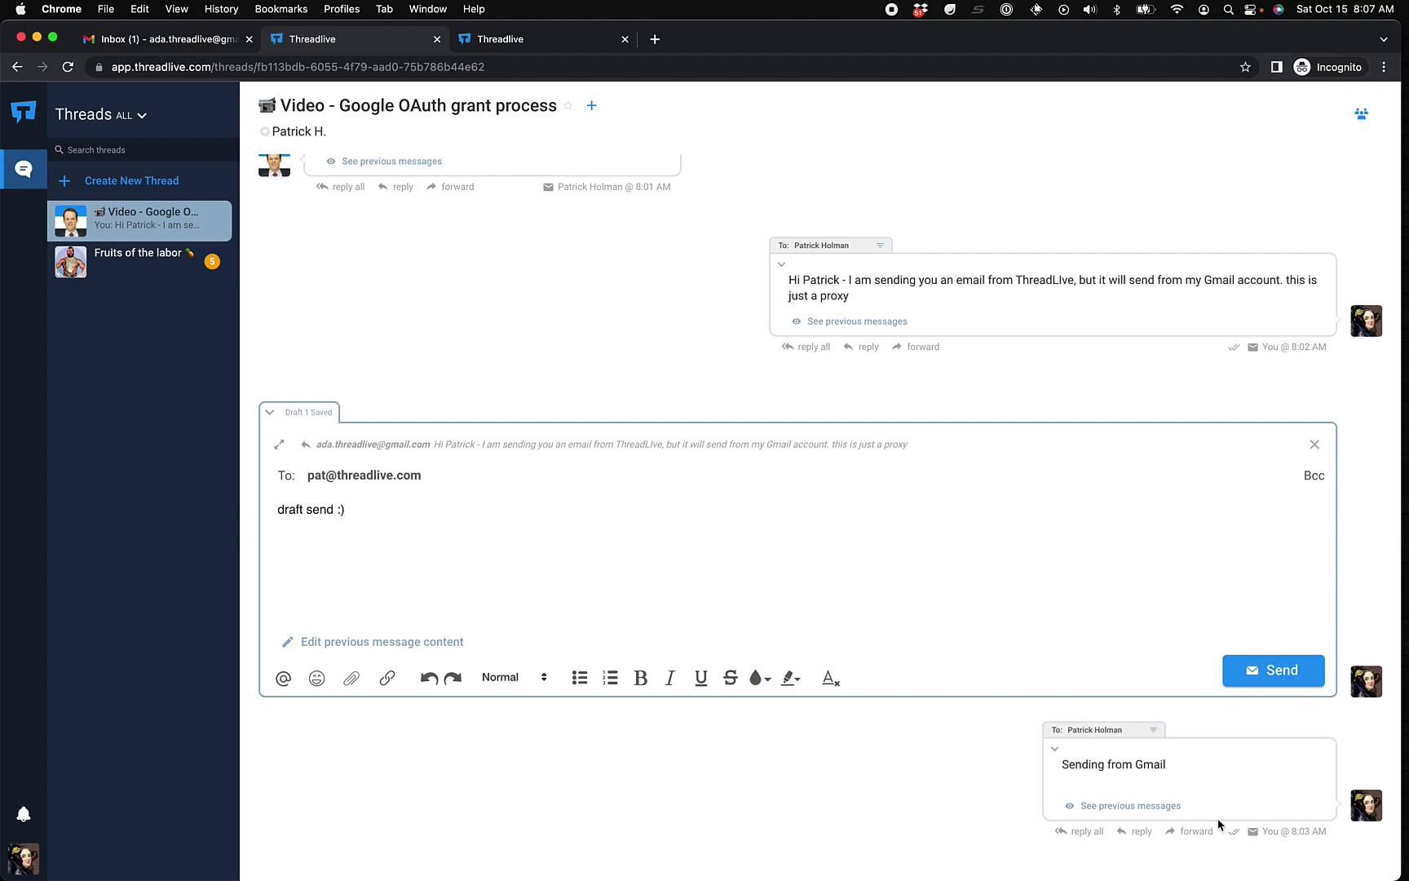
- Switch to Gmail, reload the inbox, and open the conversation to view the "draft send :)" draft
left_click(187, 46)
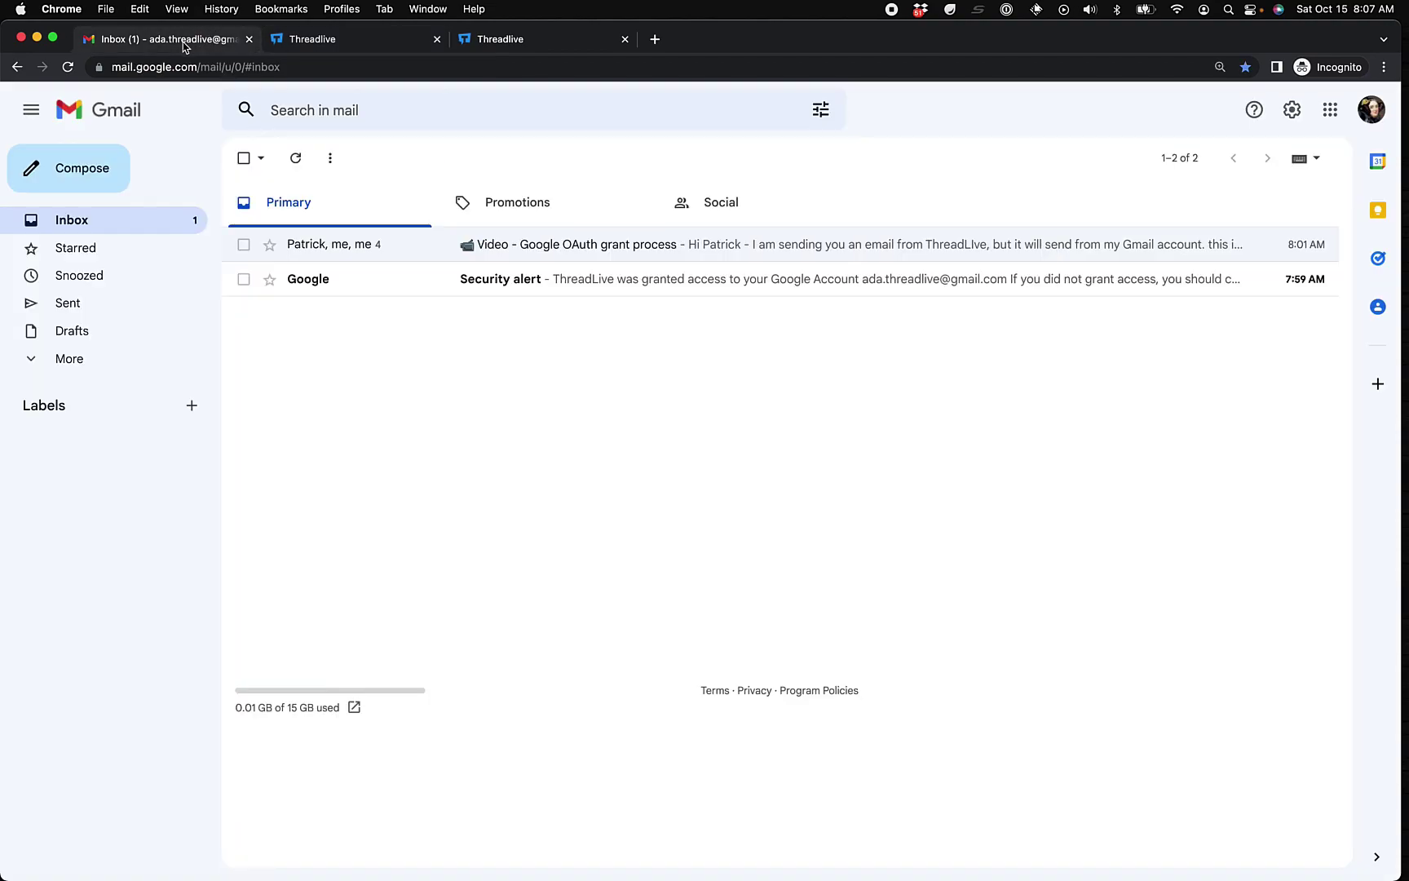
left_click(68, 68)
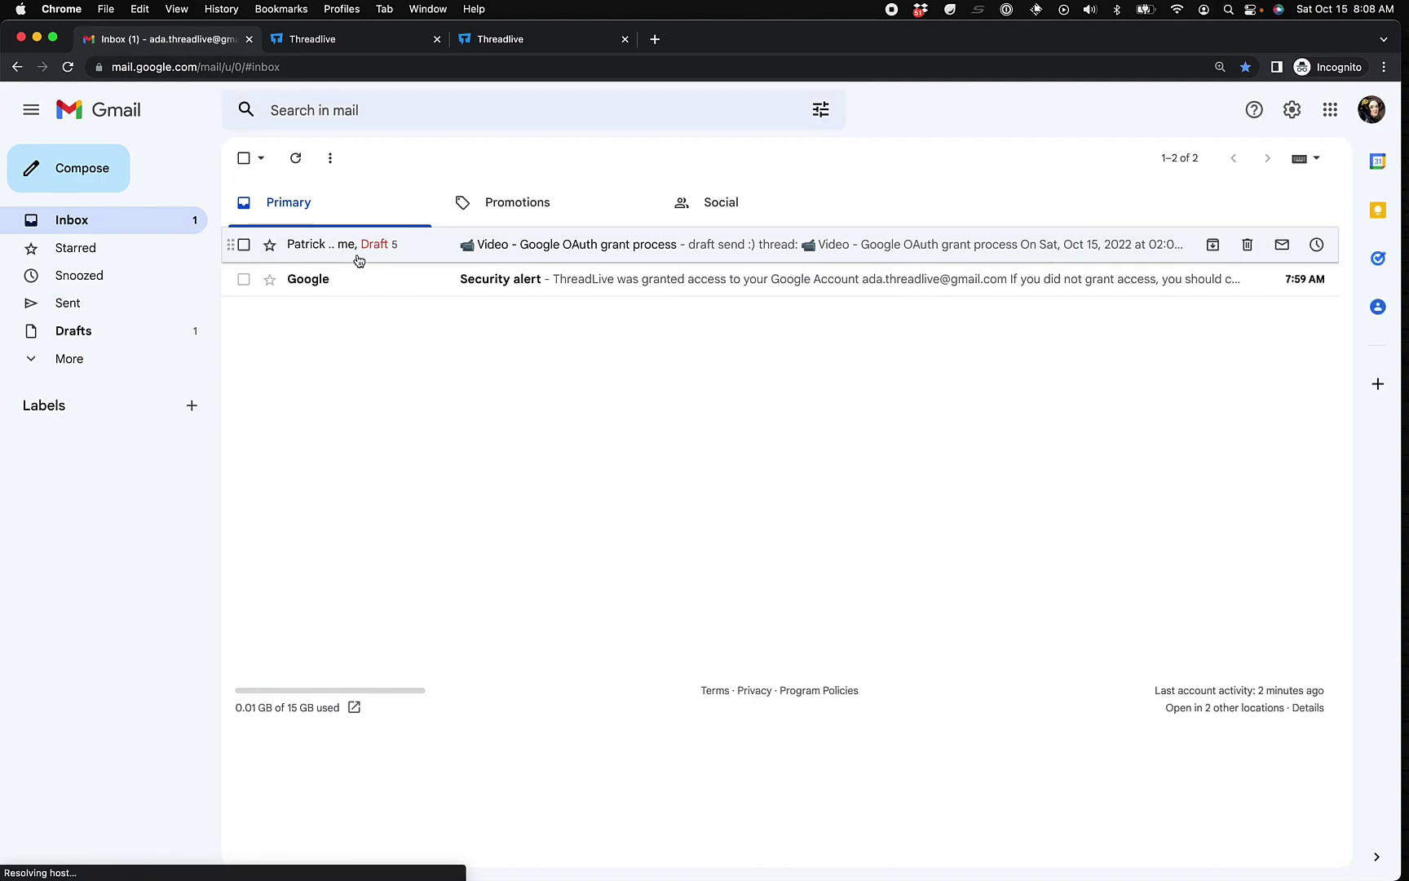
left_click(414, 245)
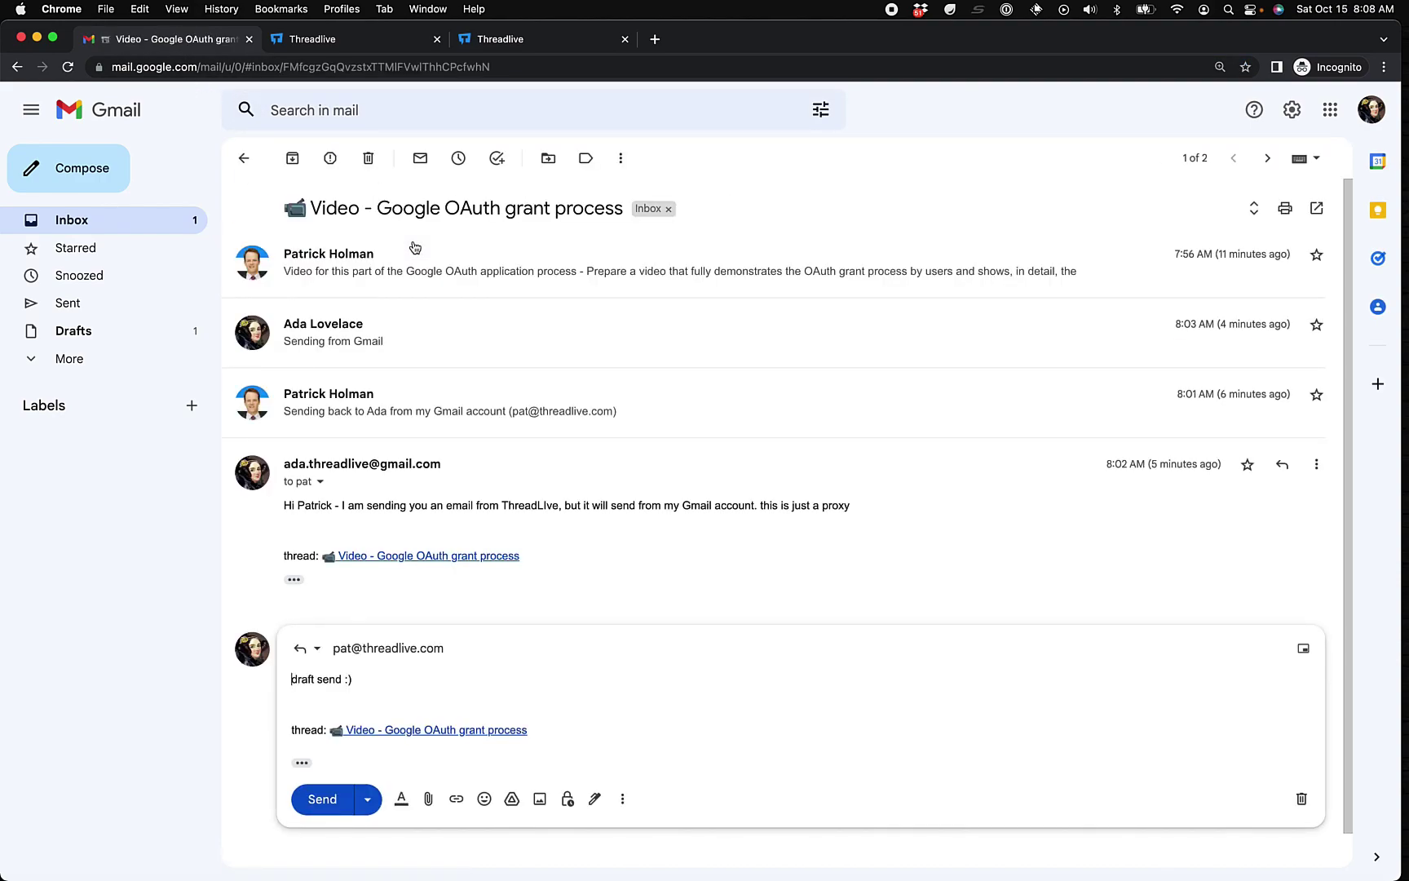
- Send the "draft send :)" reply from ThreadLive and view the sent message in Gmail
left_click(353, 39)
left_click(1293, 670)
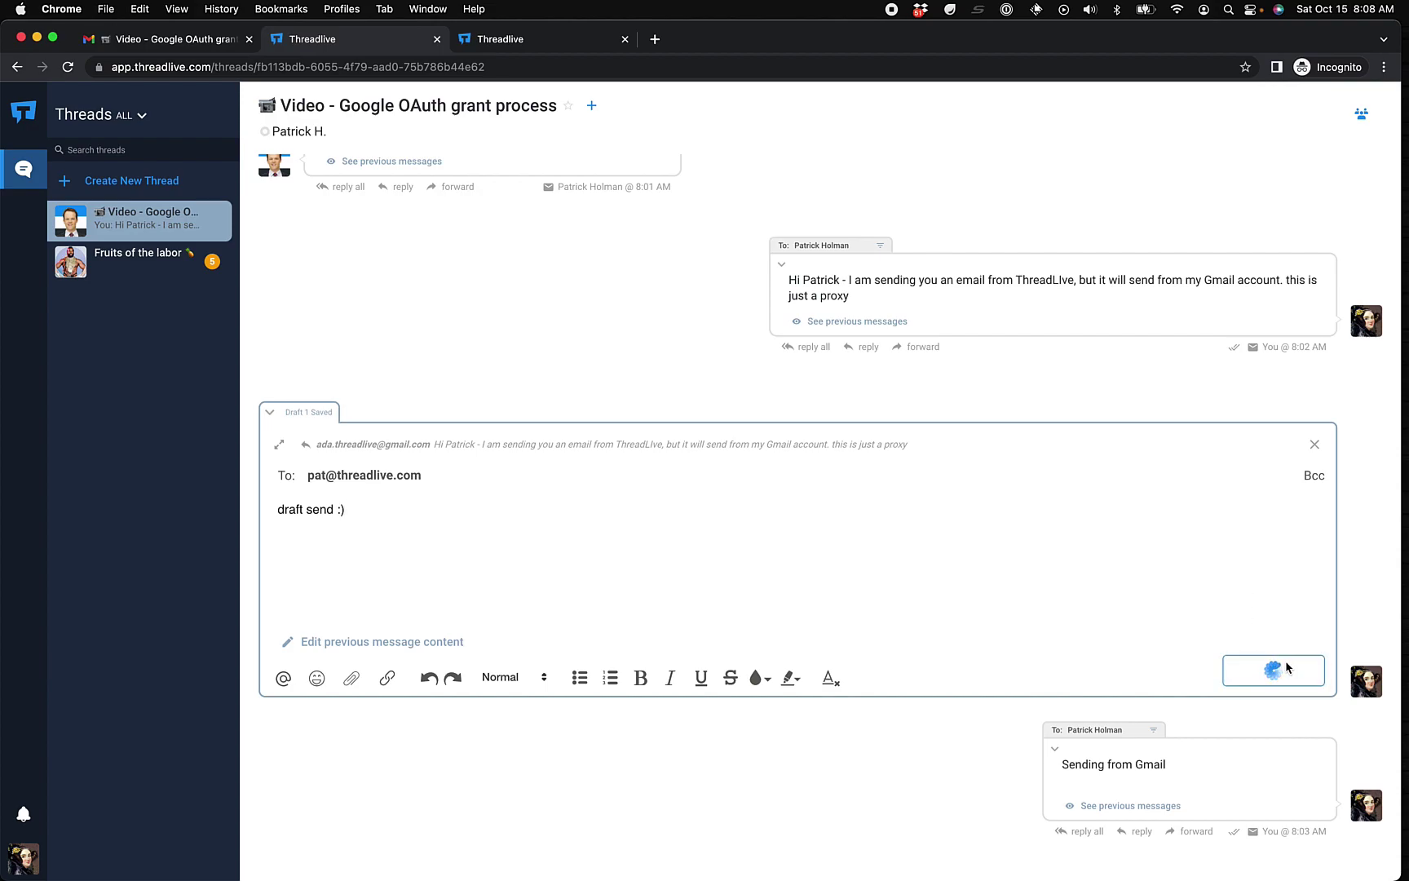
left_click(189, 42)
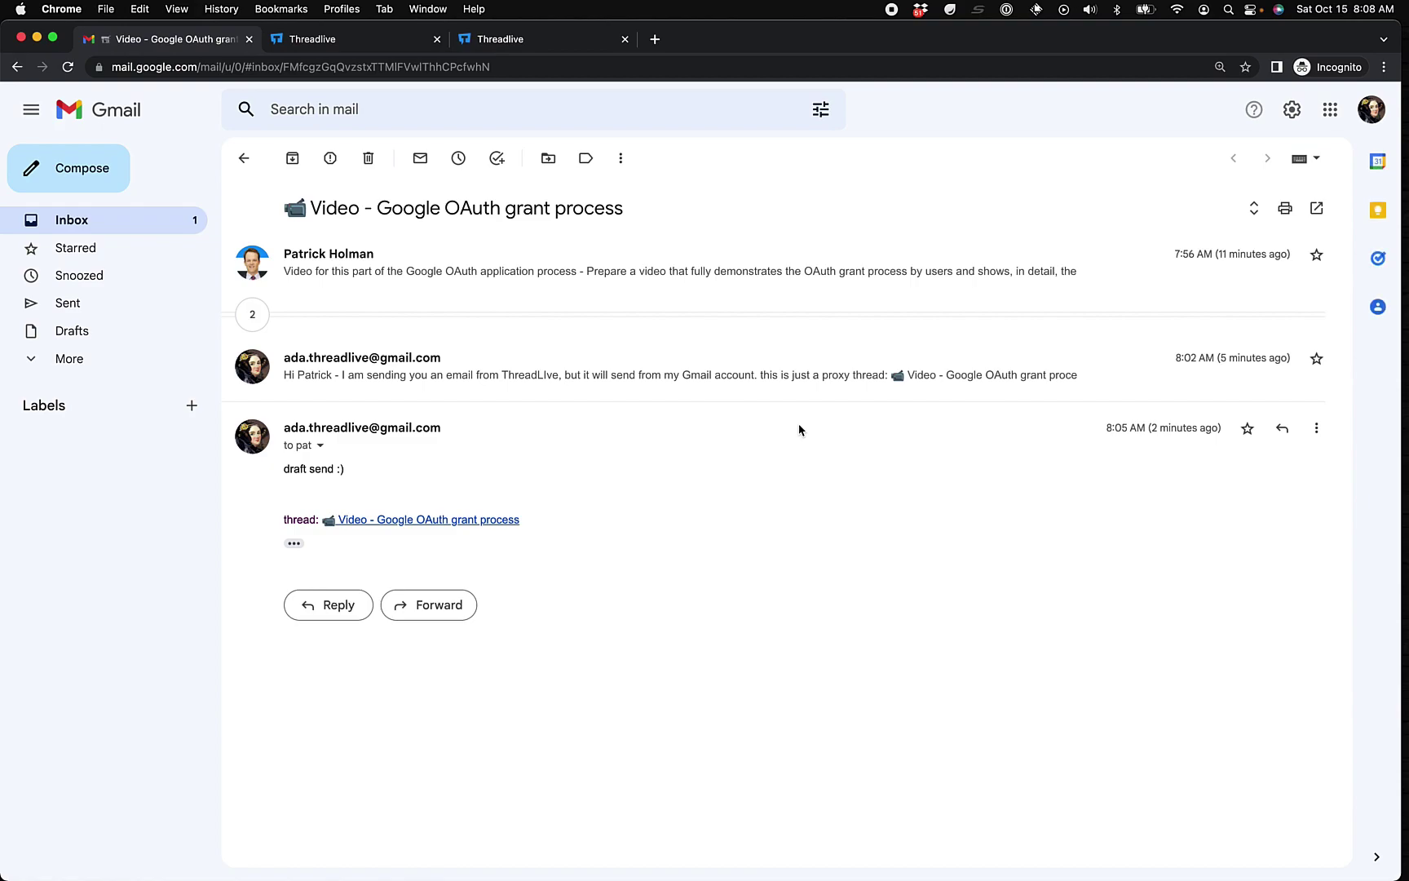
- Return to ThreadLive and connect the "Video - Google OAuth grant process" thread to a new project named "This is my project"
left_click(382, 41)
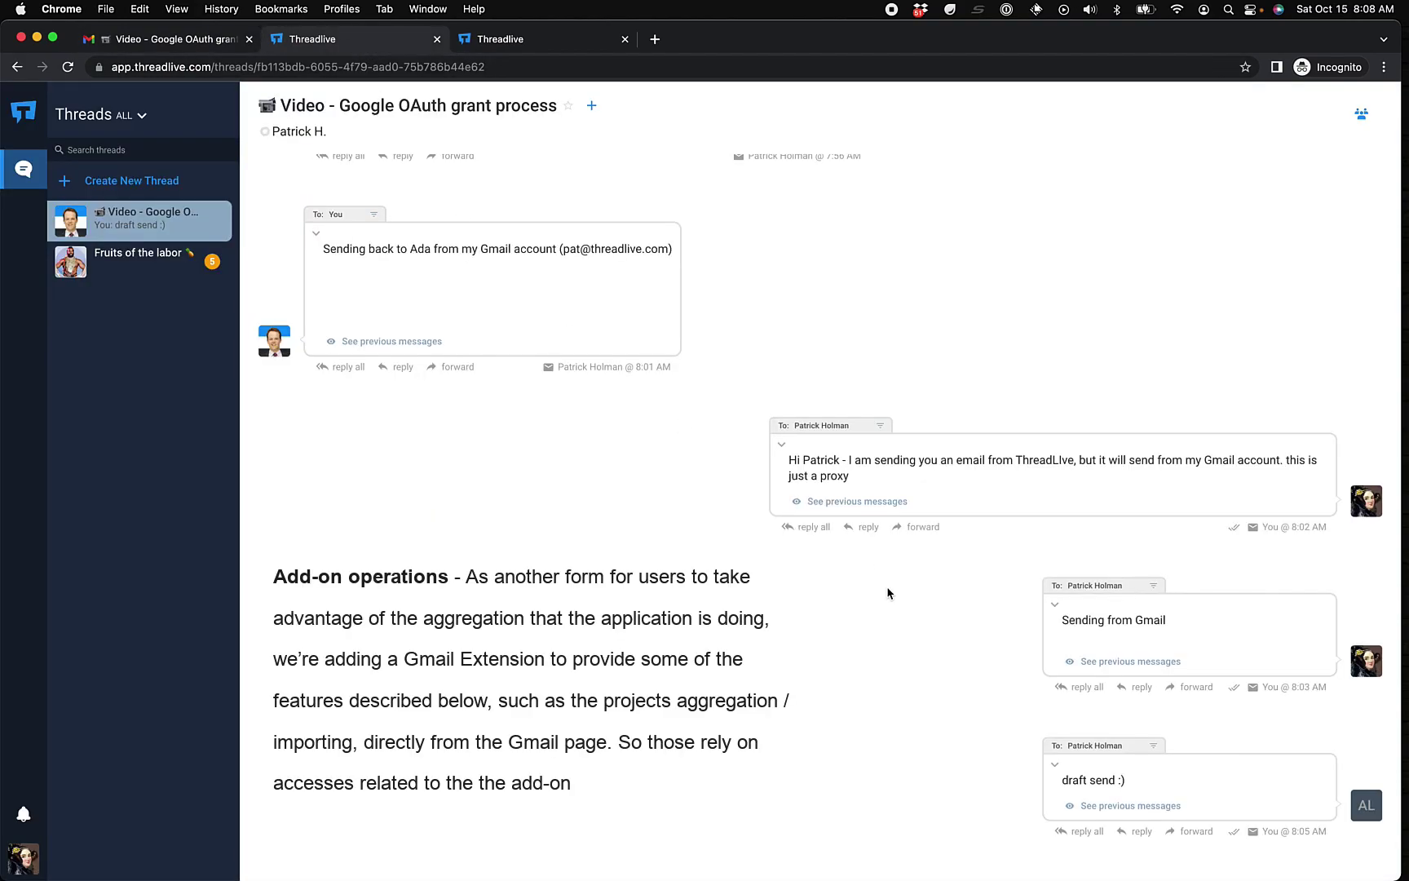
scroll(613, 327, "up", 3)
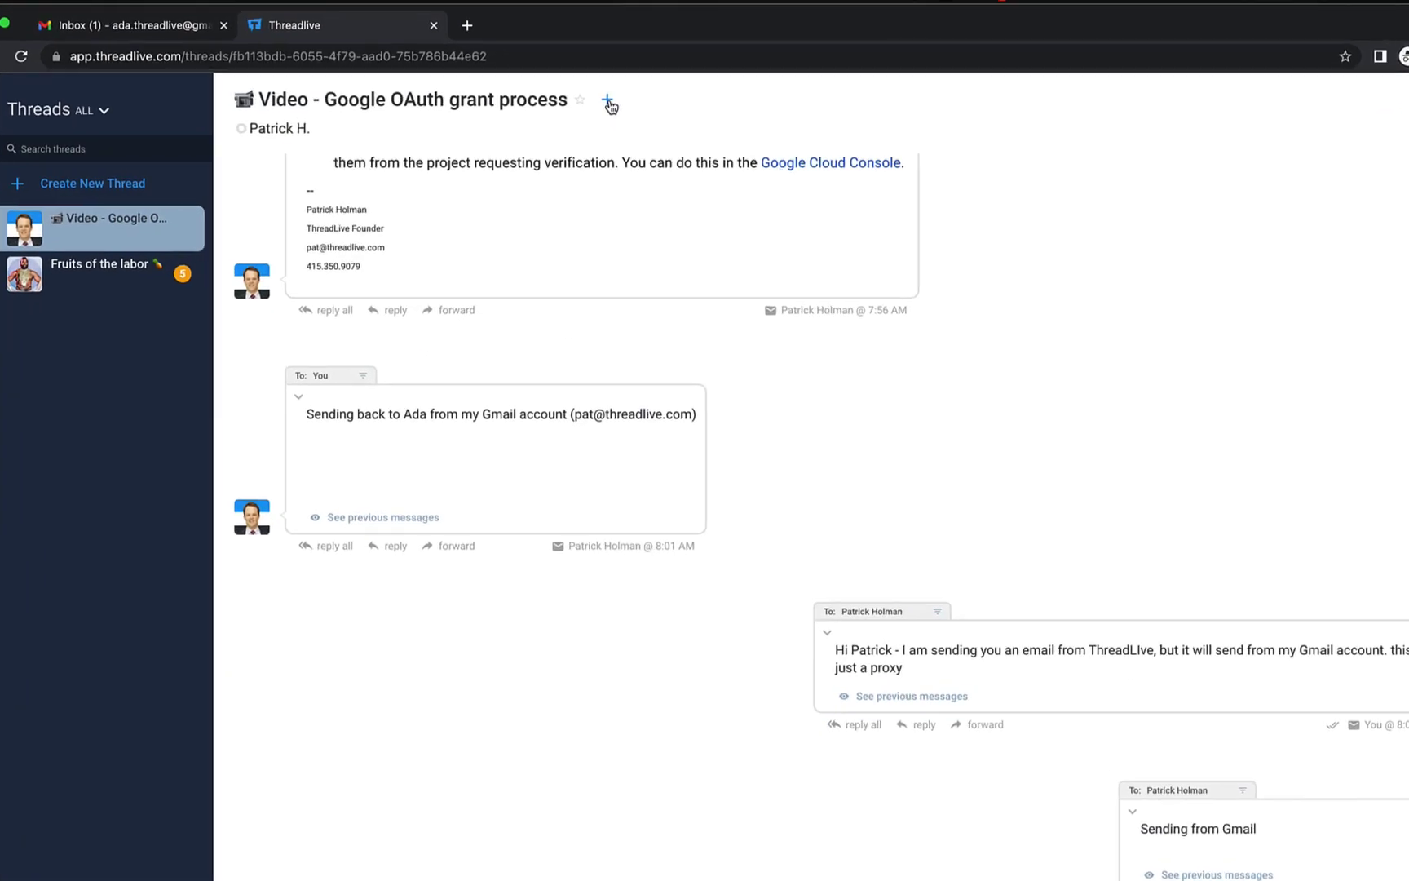
left_click(592, 105)
type("This is my project")
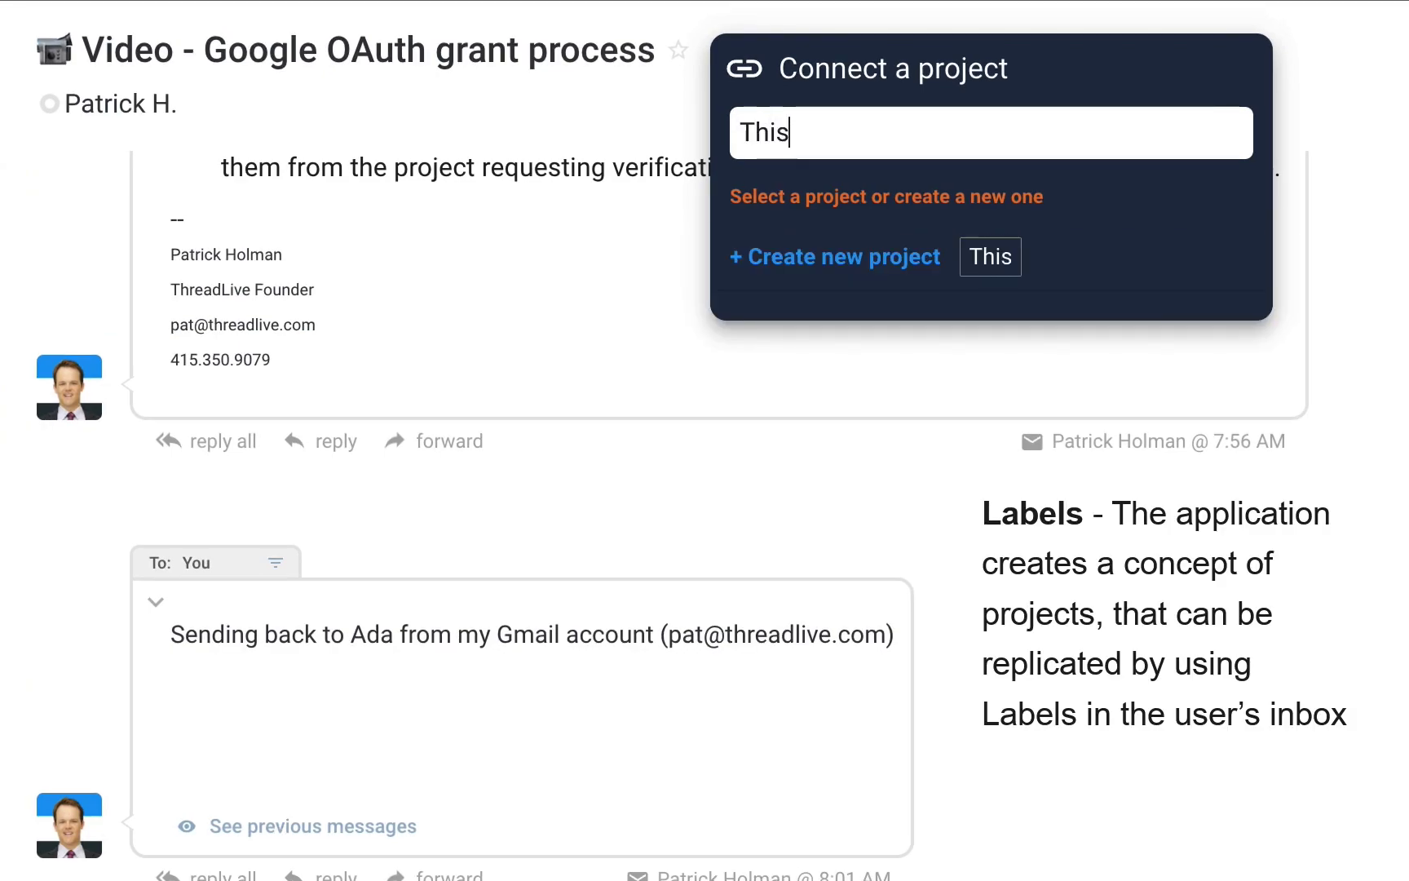
left_click(1044, 269)
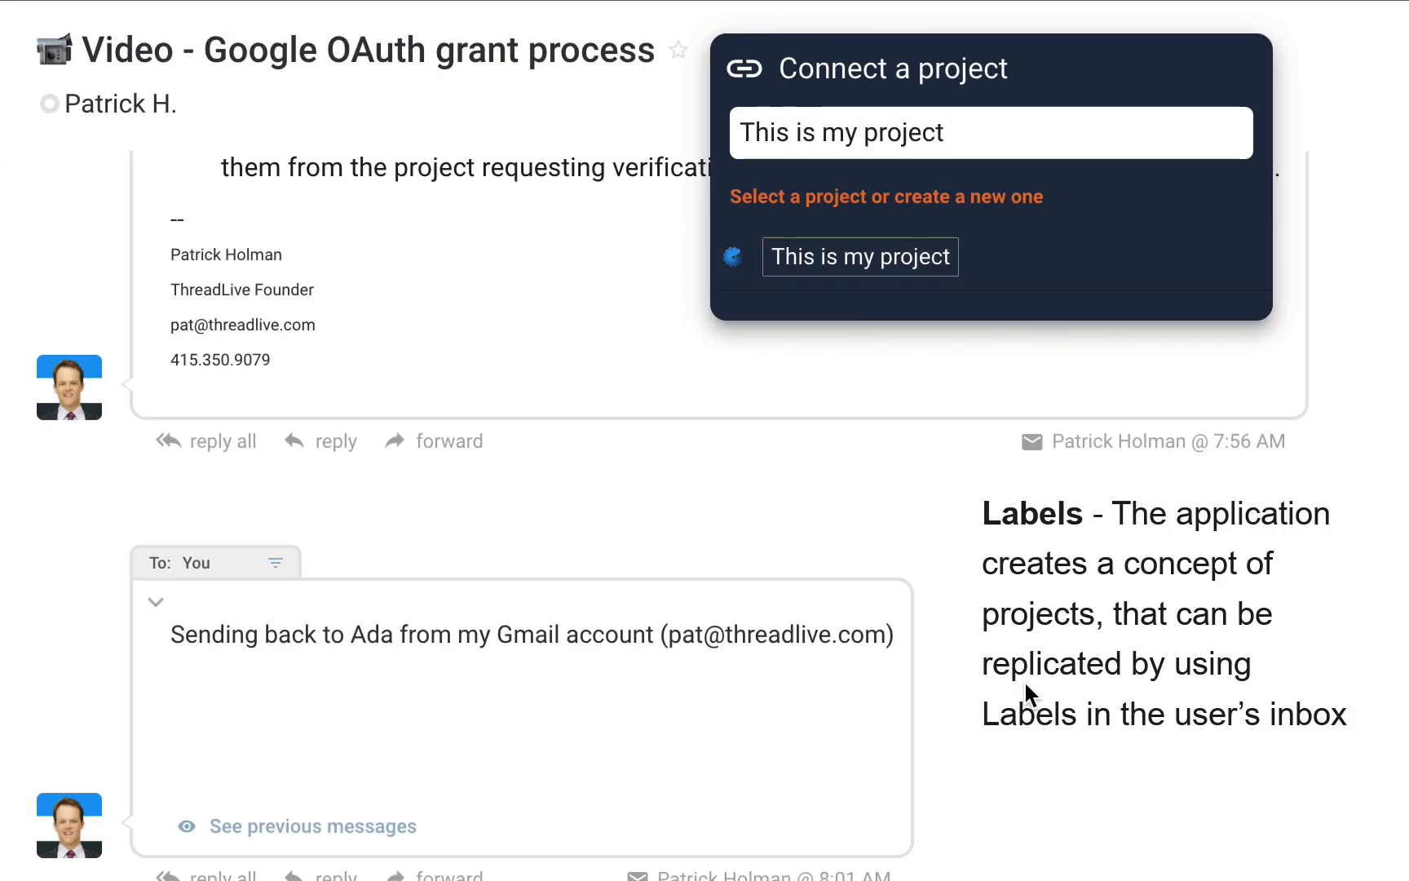
left_click(812, 245)
- Connect the thread to a second new project named "another project", and view the threads connected to "This is my project"
left_click(775, 50)
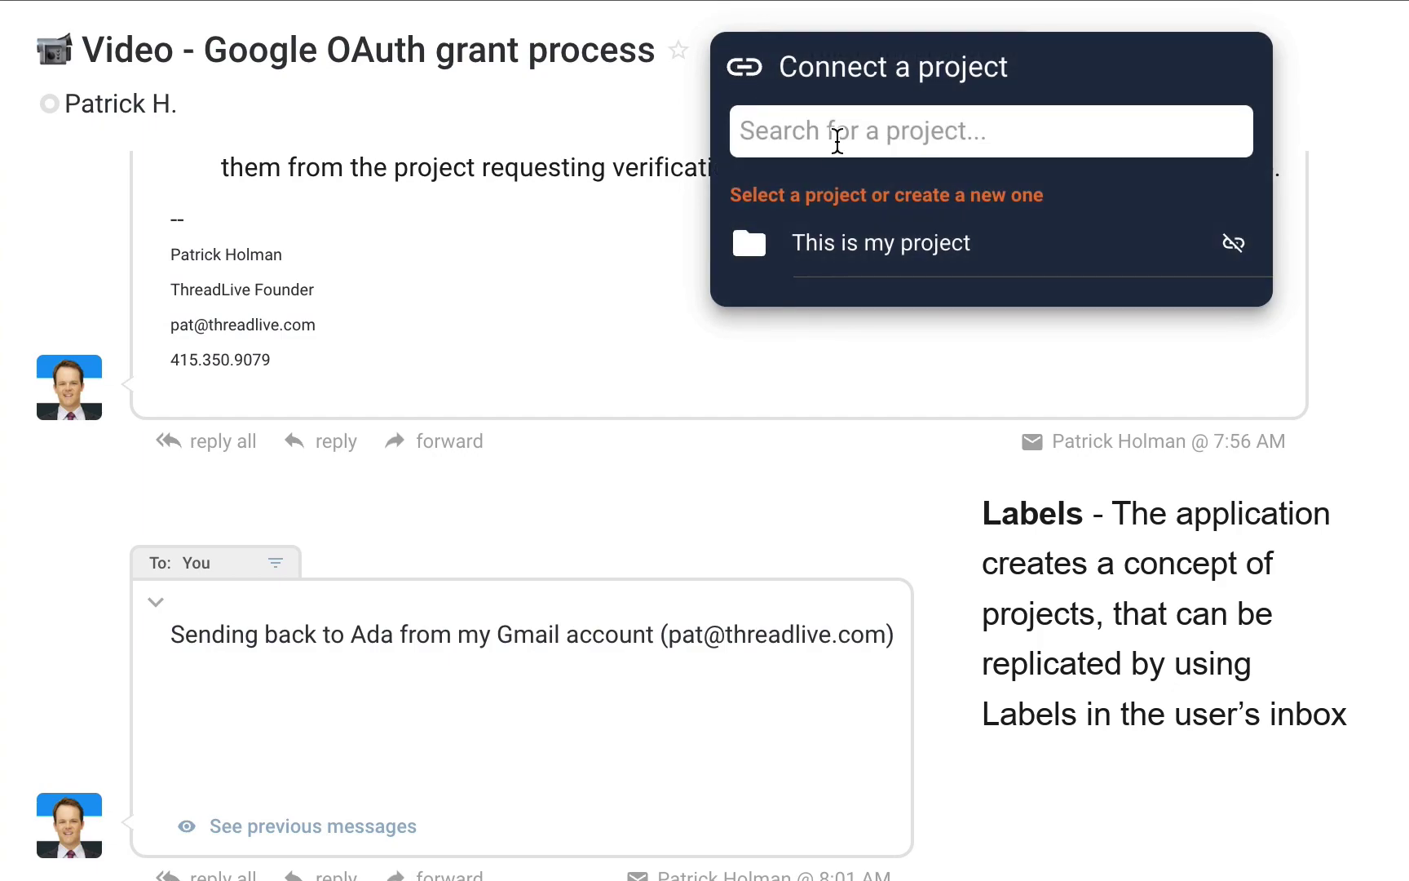
type("another project")
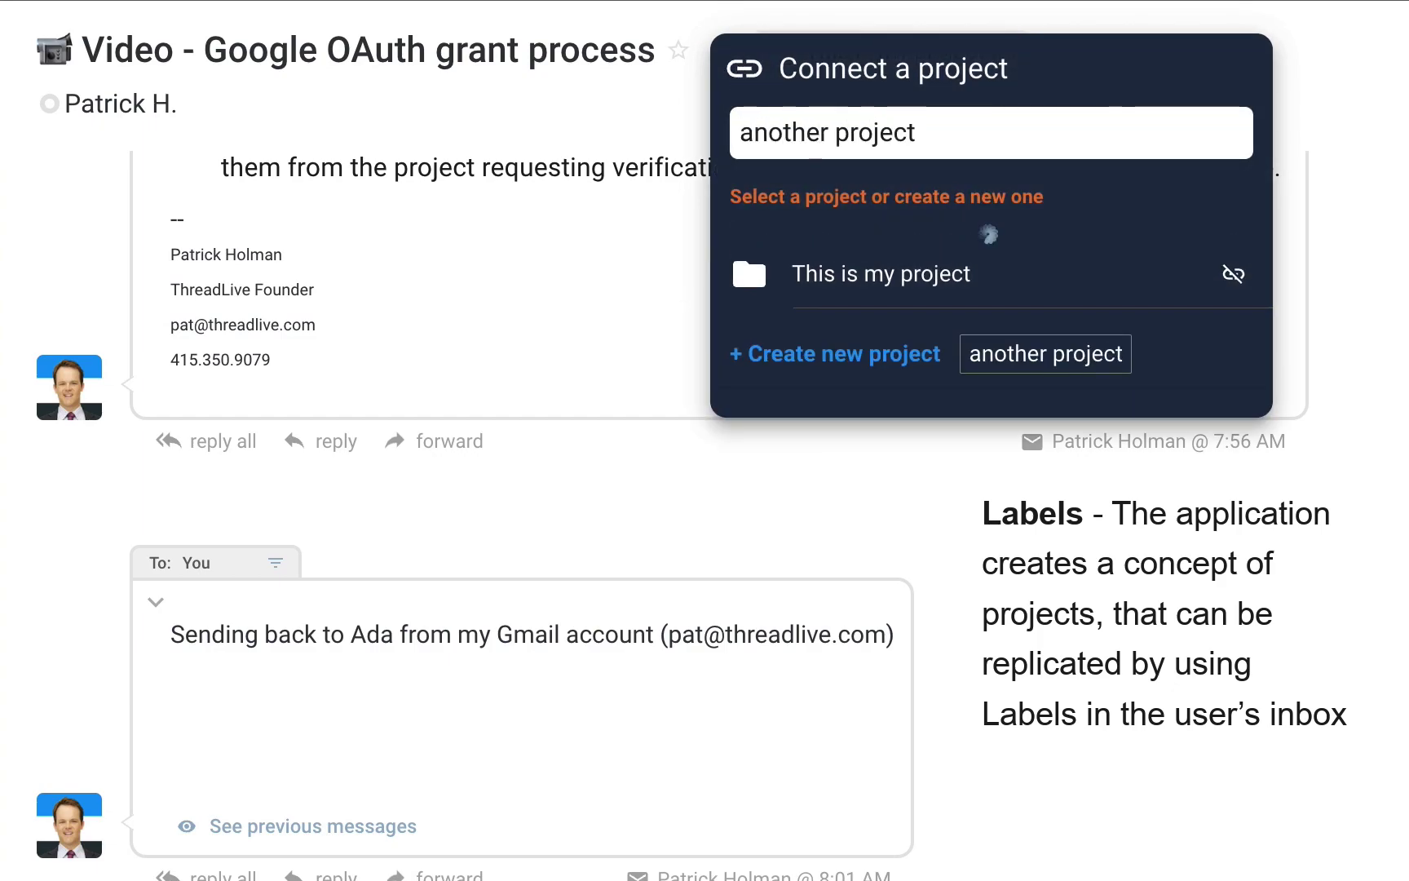
left_click(1028, 264)
left_click(815, 245)
left_click(783, 49)
left_click(848, 98)
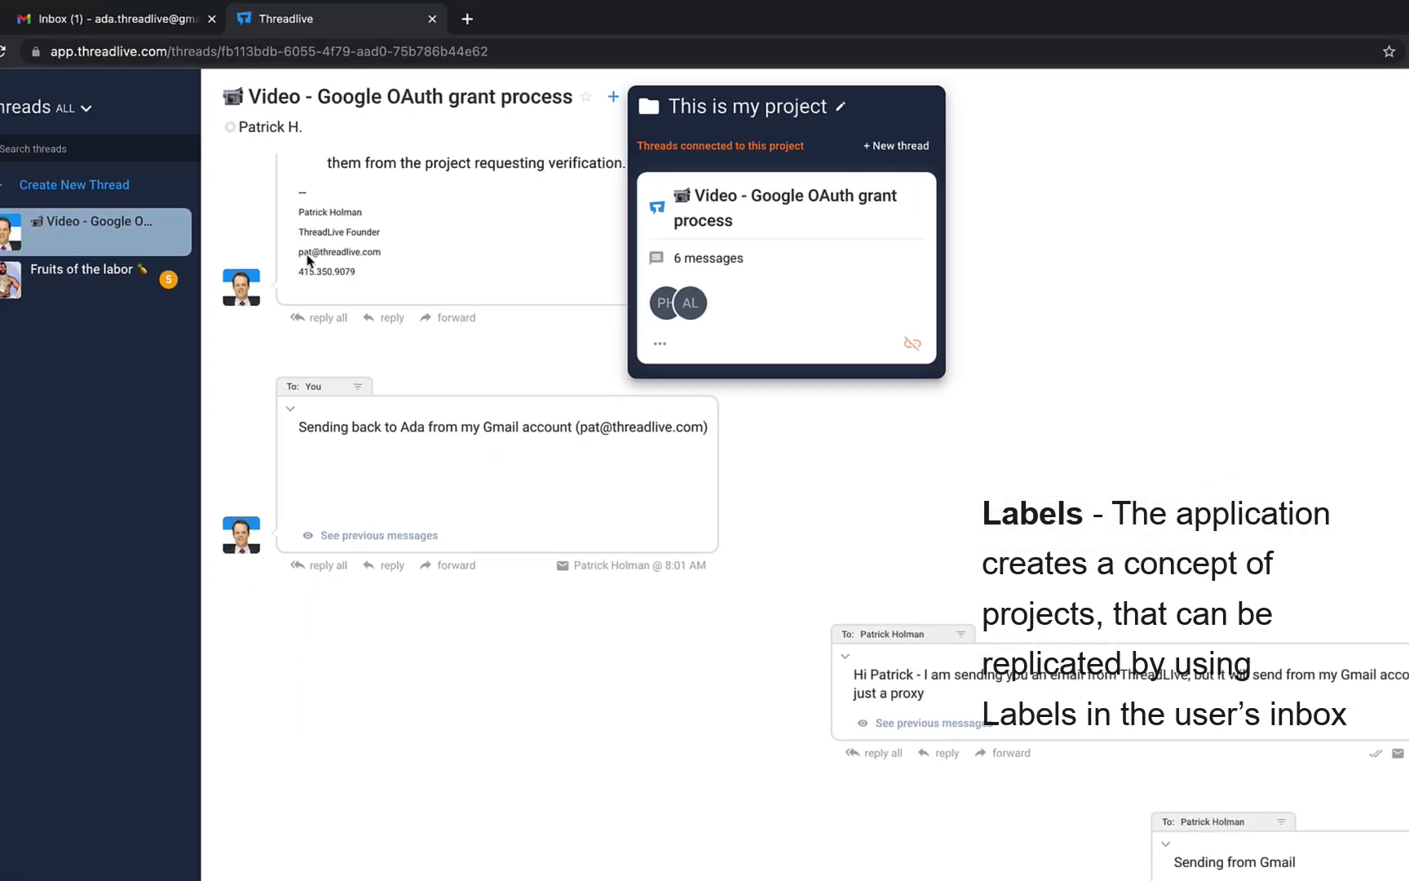
- Open the "Fruits of the labor" thread and connect it to the existing "another project"
left_click(138, 261)
left_click(454, 109)
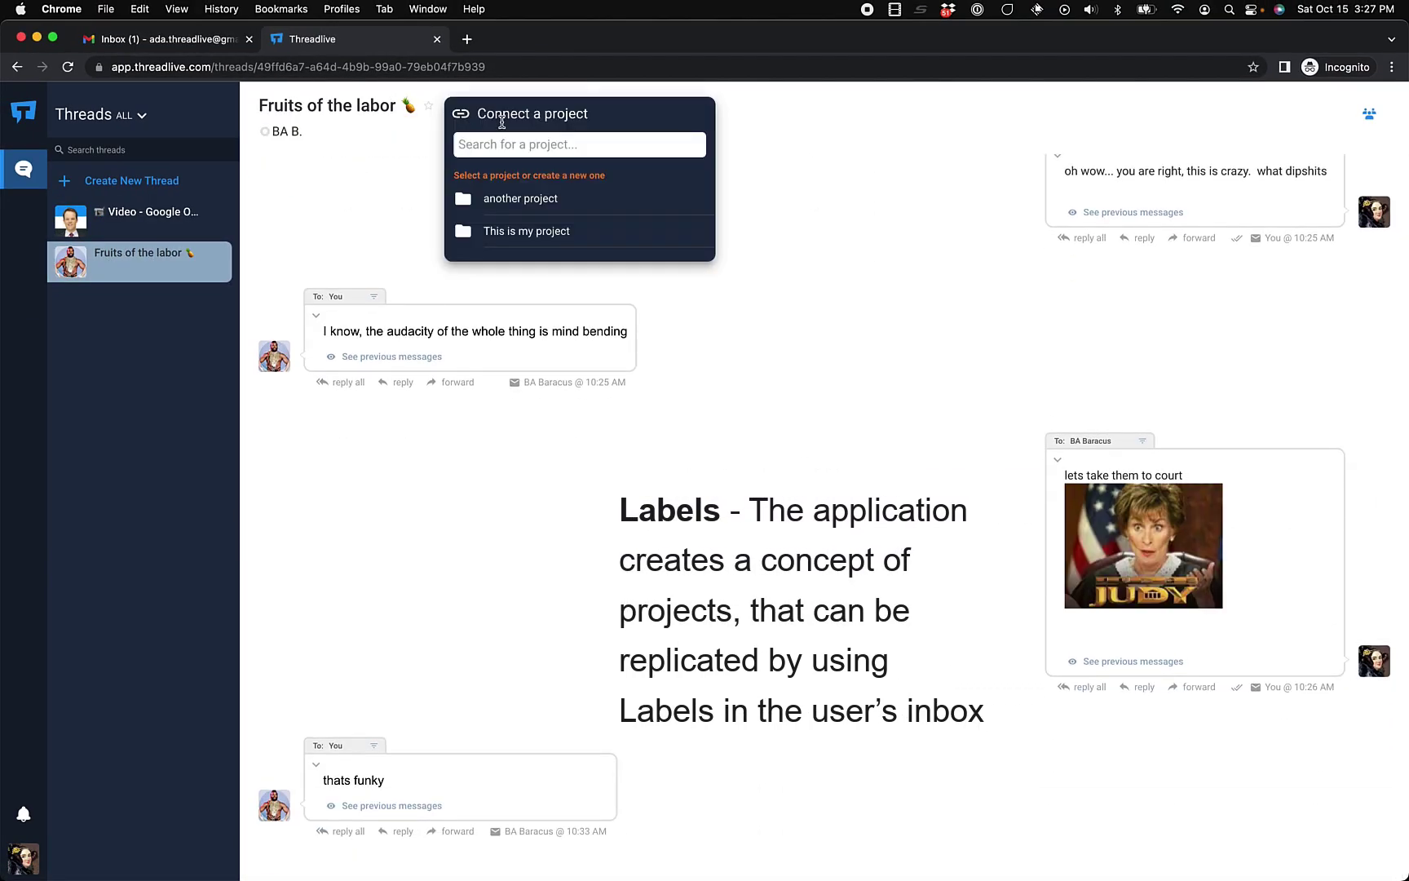
left_click(693, 200)
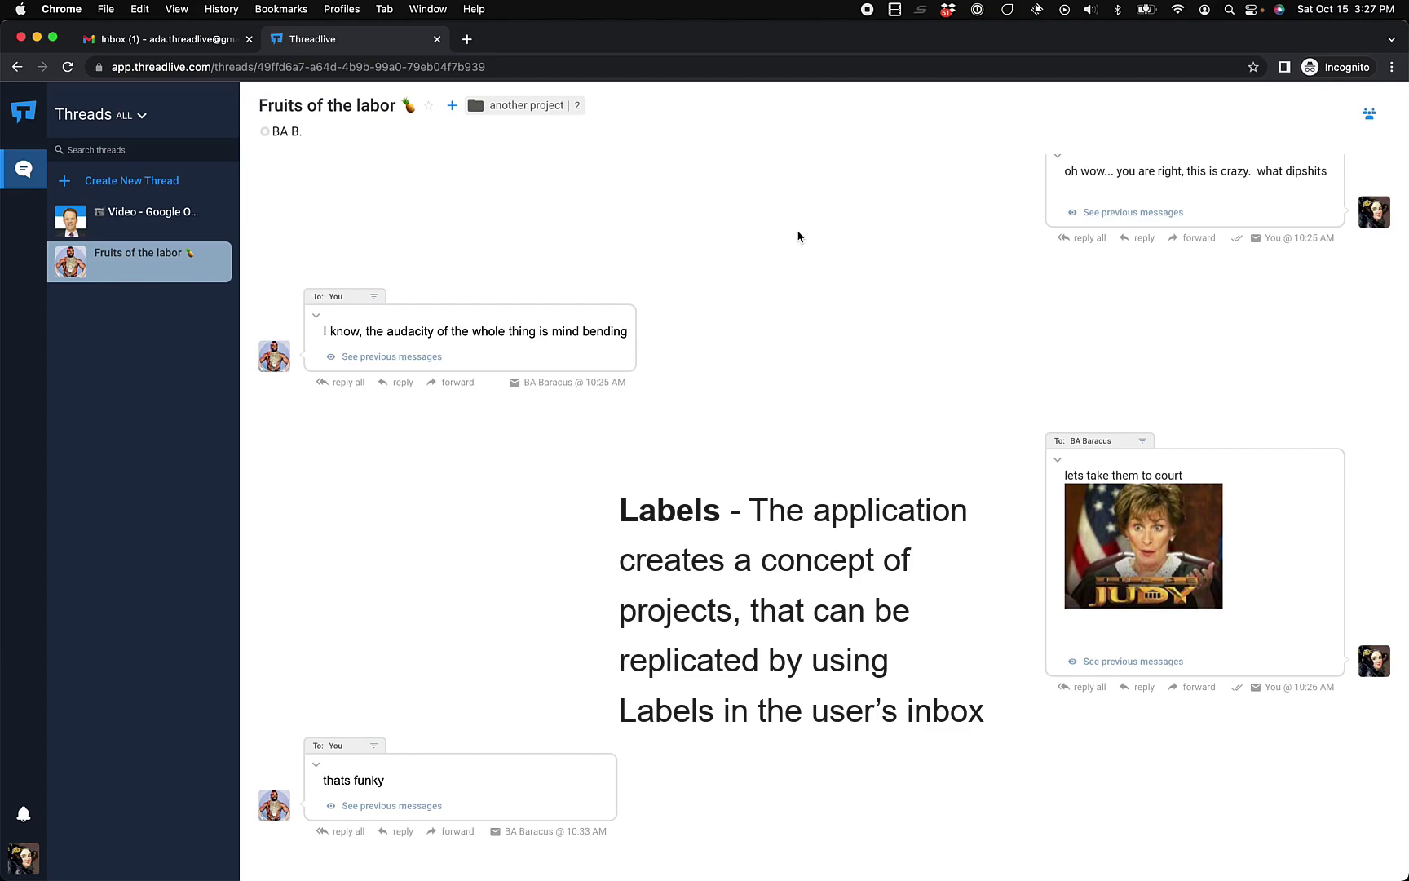
- Return to the "Video - Google OAuth grant process" thread and view its connected projects
left_click(147, 219)
left_click(648, 109)
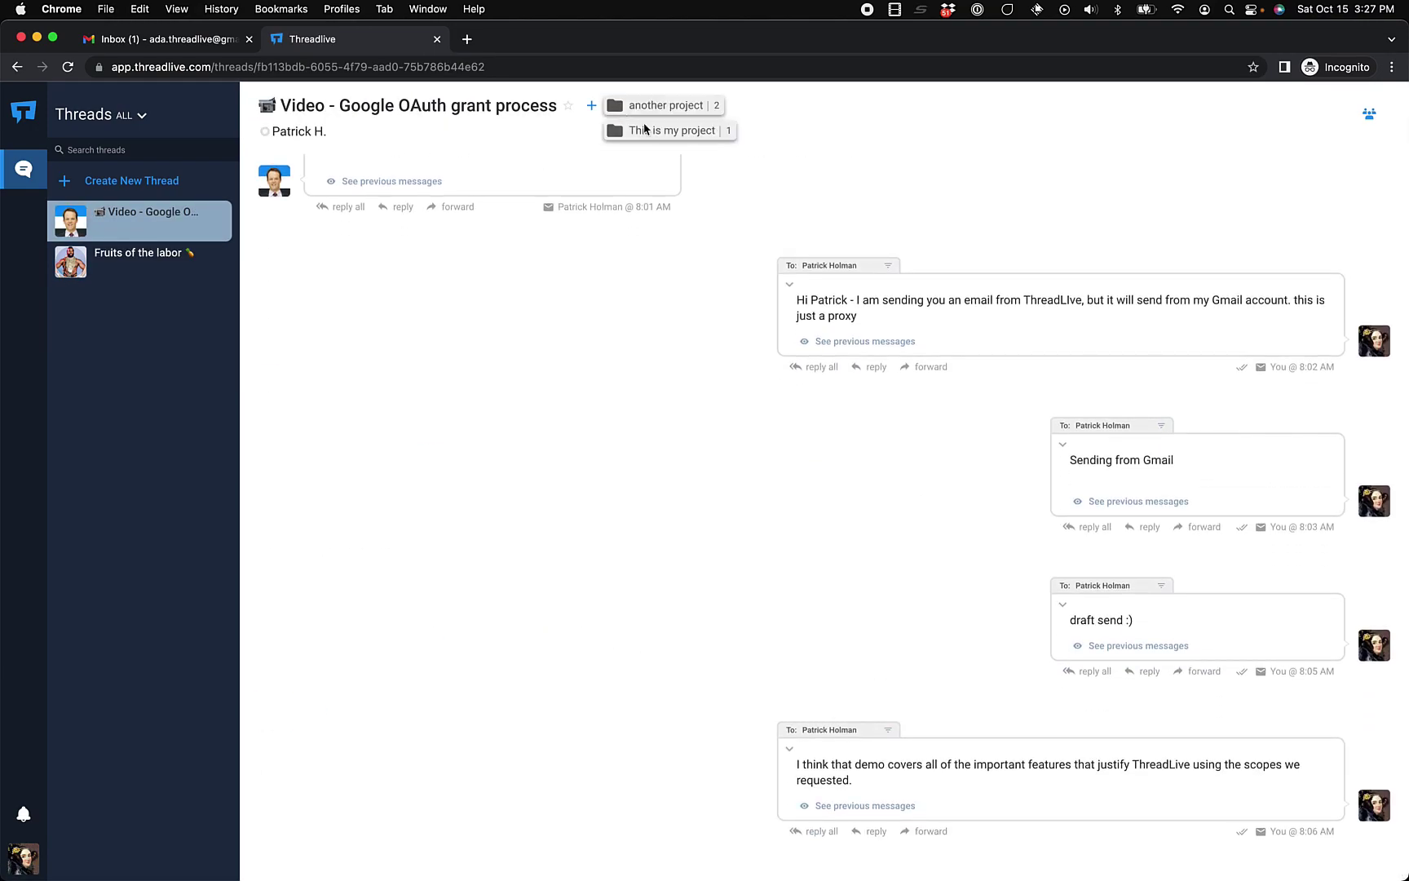
left_click(624, 114)
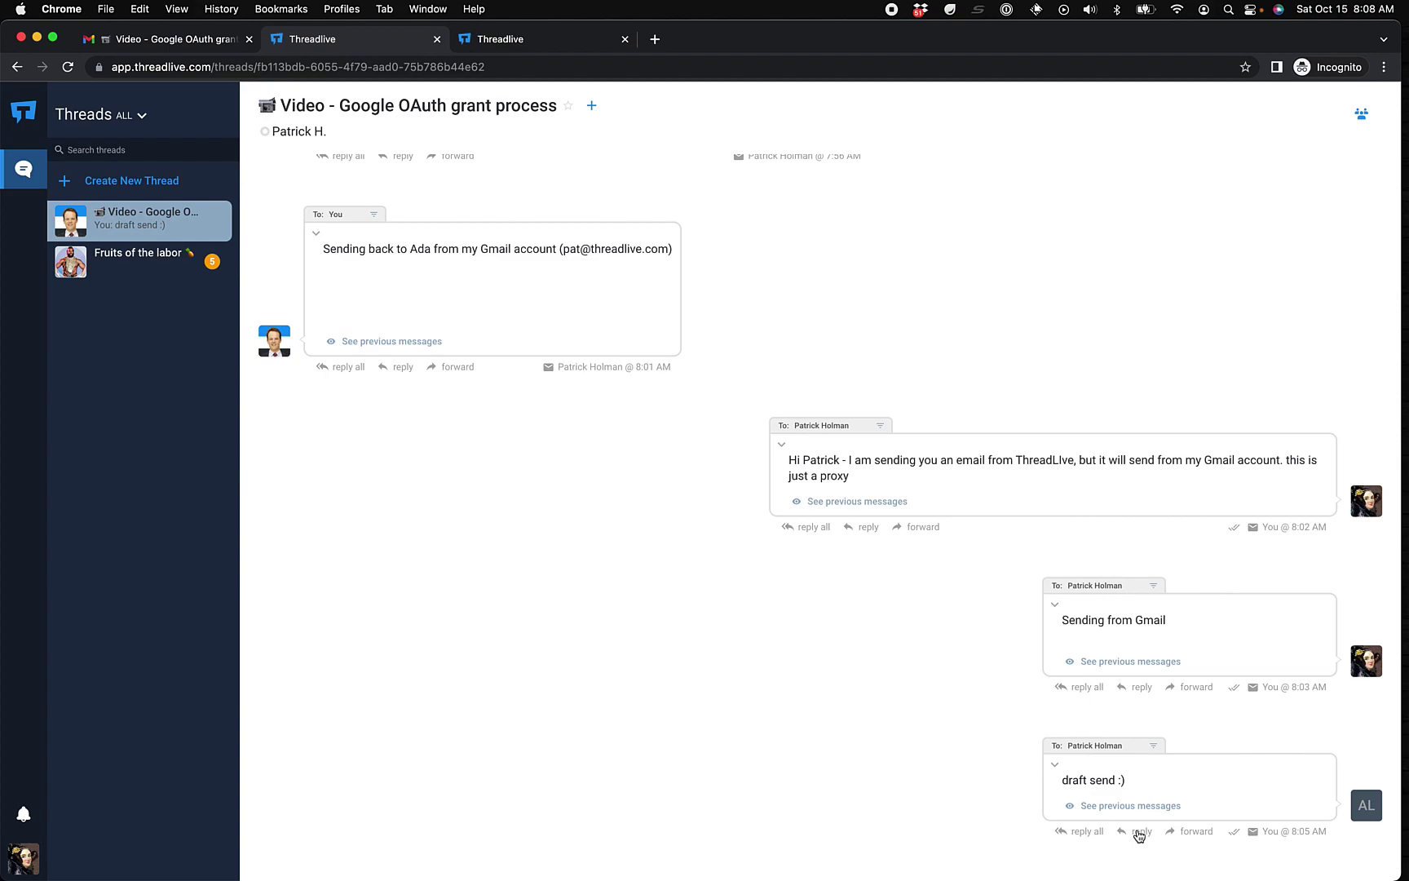
- Send a reply to "draft send :)" reading "I think that demo covers all of the important features that justify ThreadLive using the scopes we requested."
left_click(1139, 832)
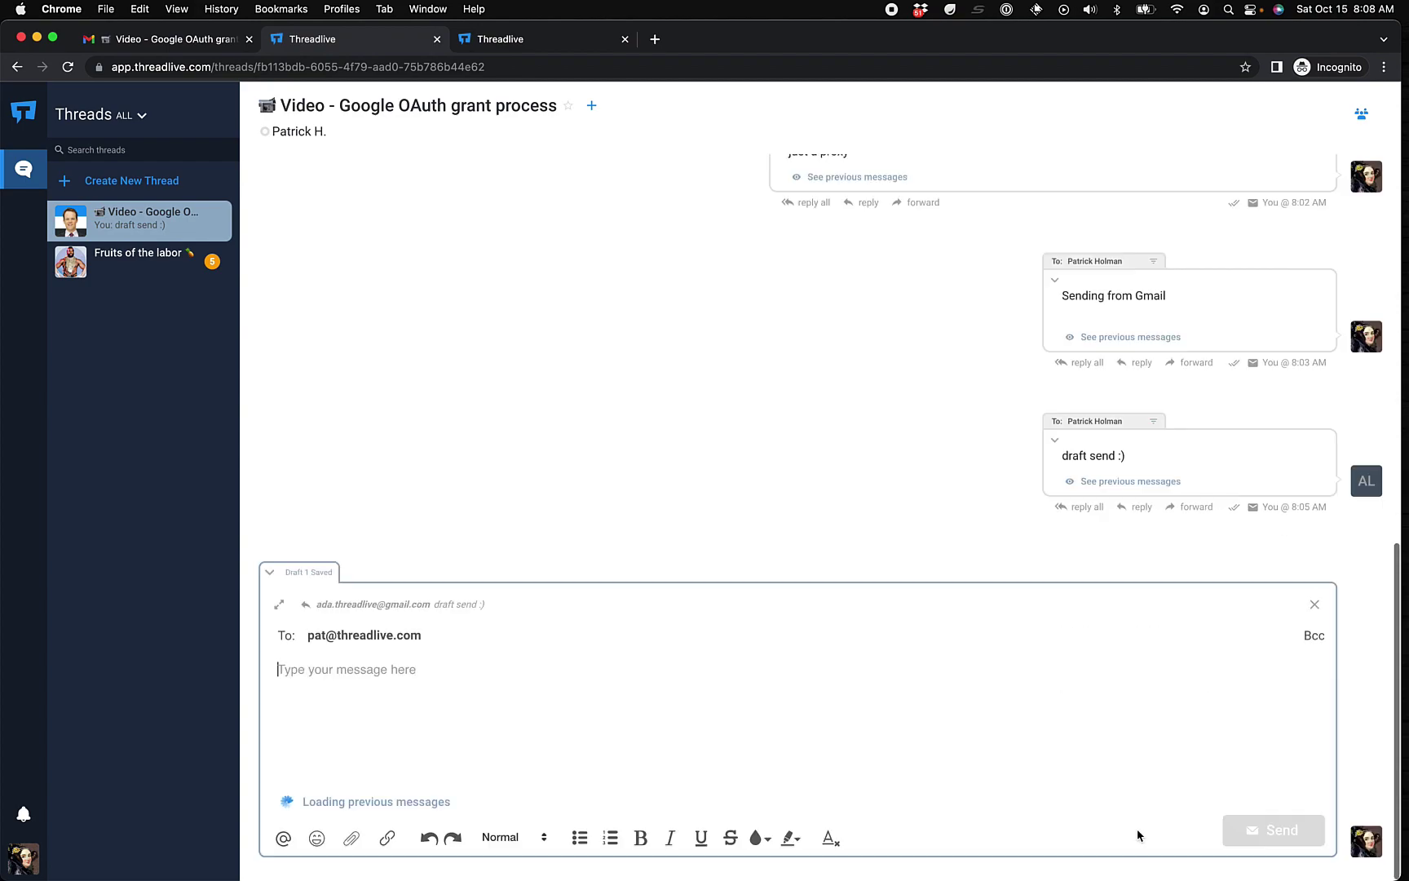
type("I think that demo covers all ")
type("of the")
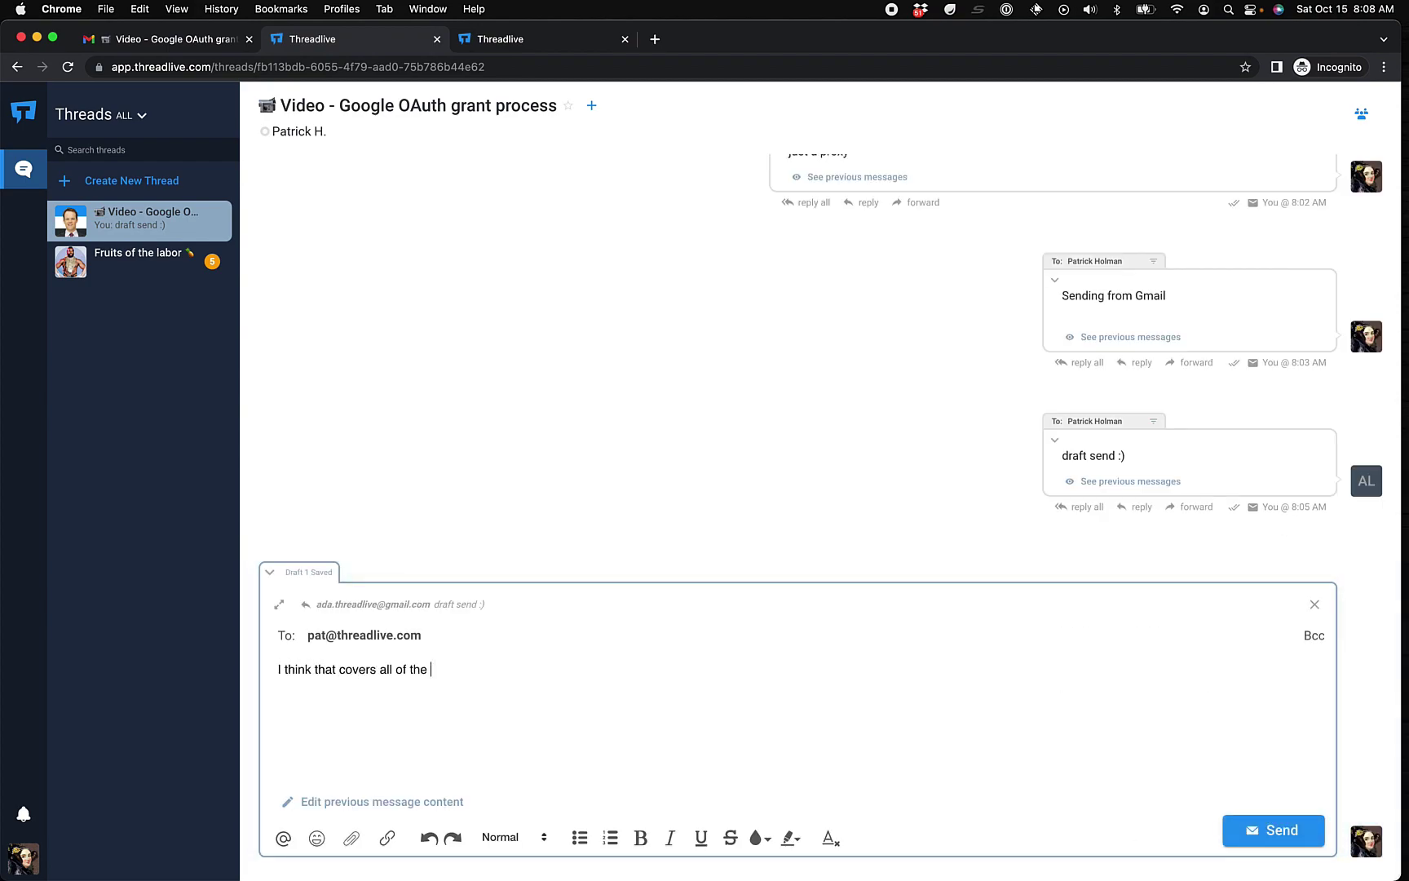
left_click(340, 670)
type("demo")
left_click(502, 669)
type("importa")
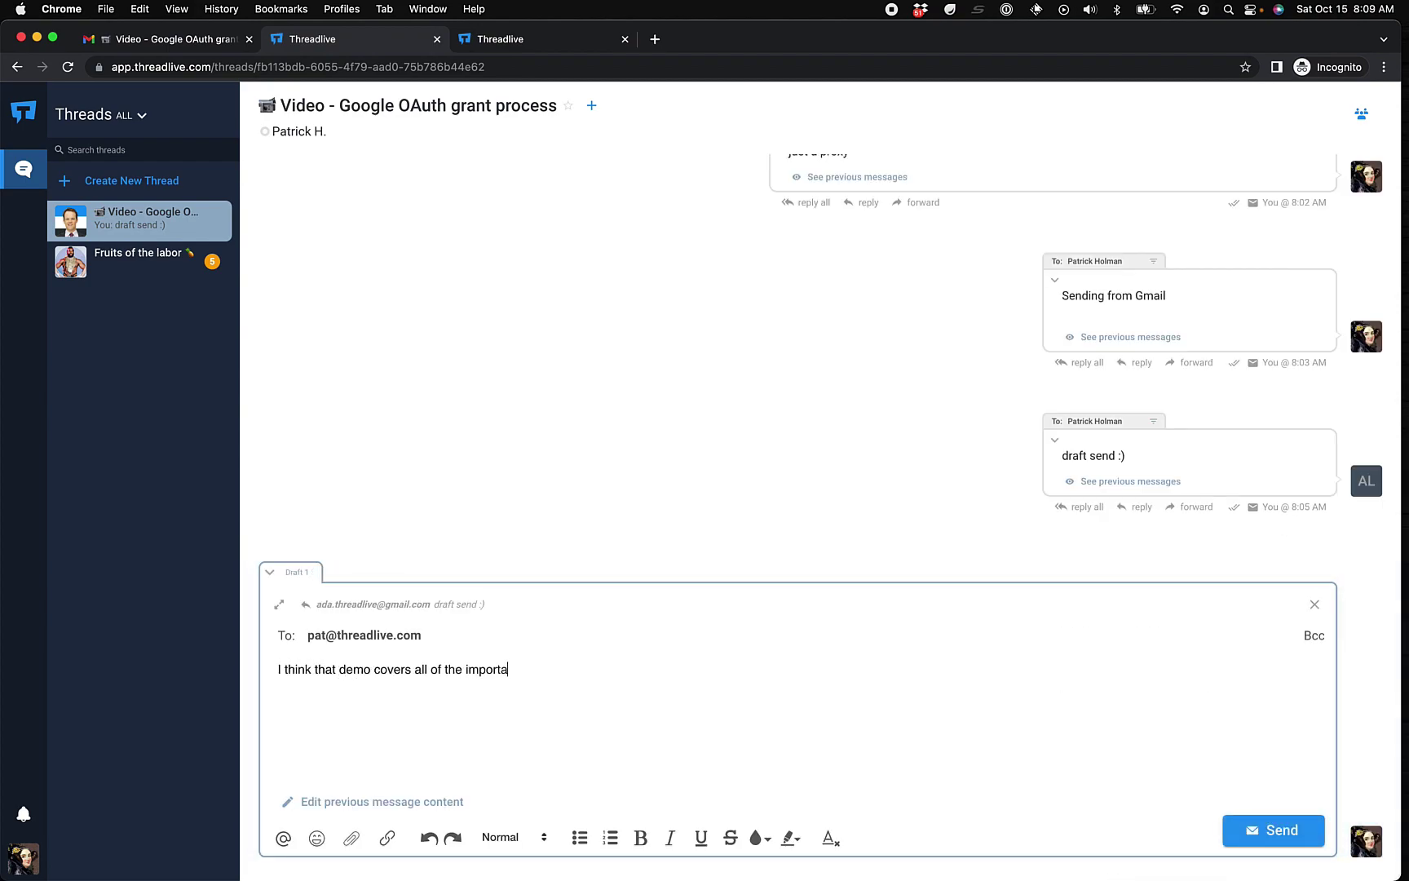
type("nt features that justi")
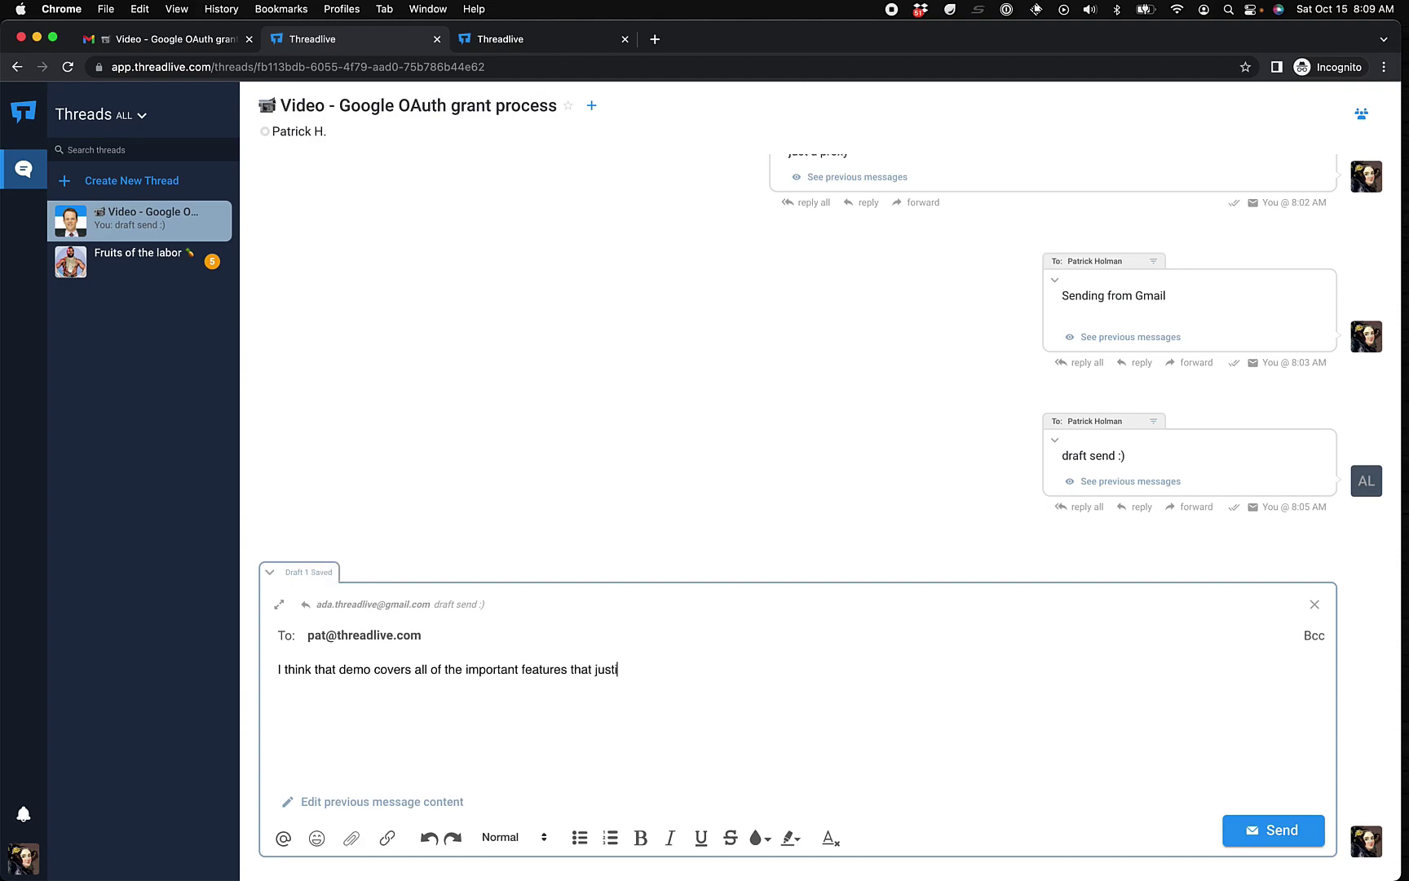
type("fy ThreadLive using the scopes we requested.")
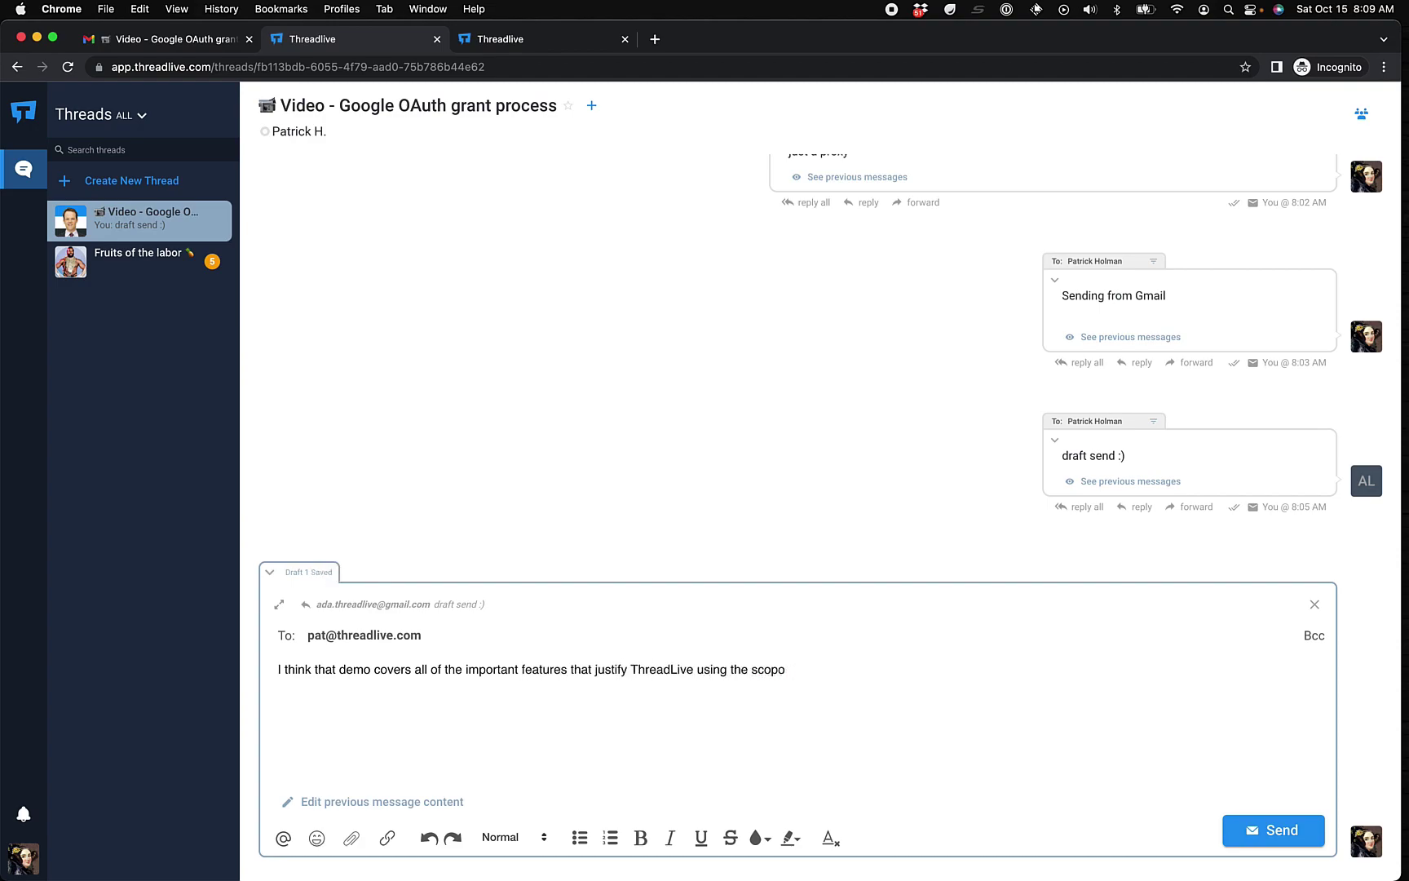
left_click(1271, 831)
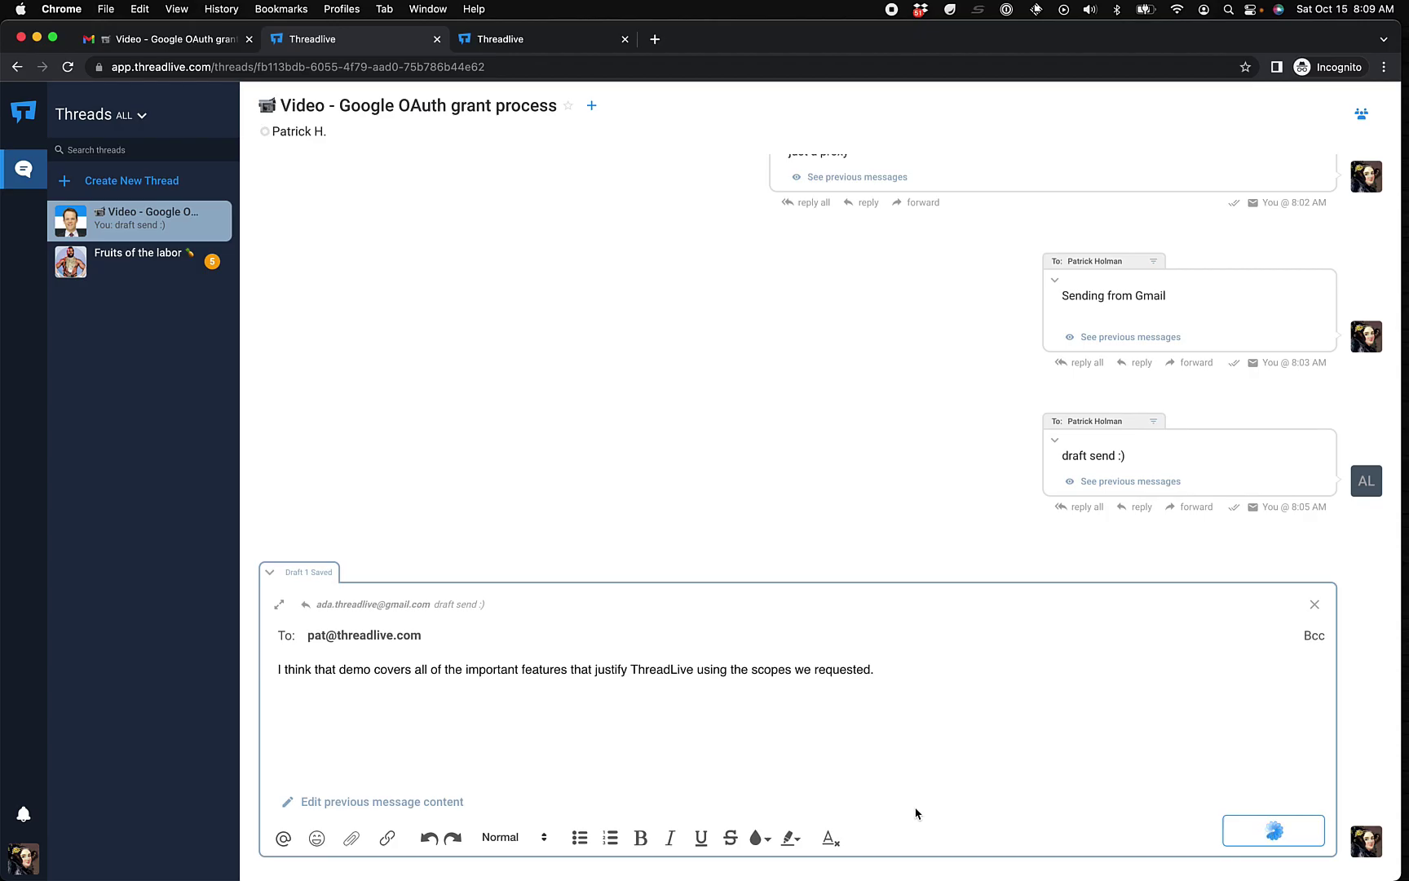